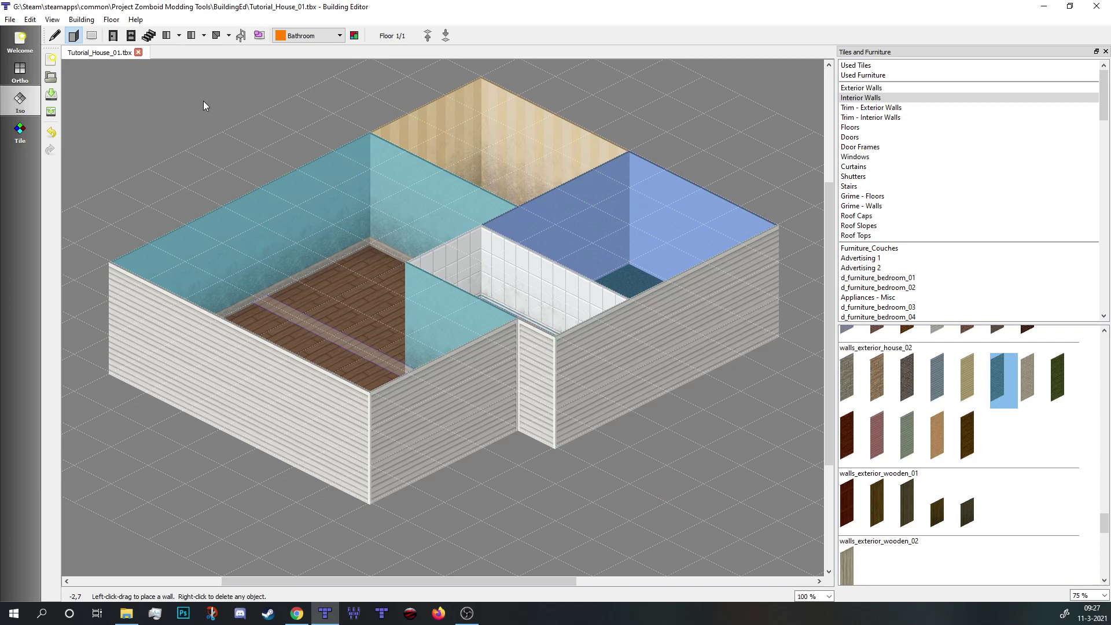
Place the white windowed door from fixtures_doors_01 with a black door frame in the living room's front exterior wall
click(114, 35)
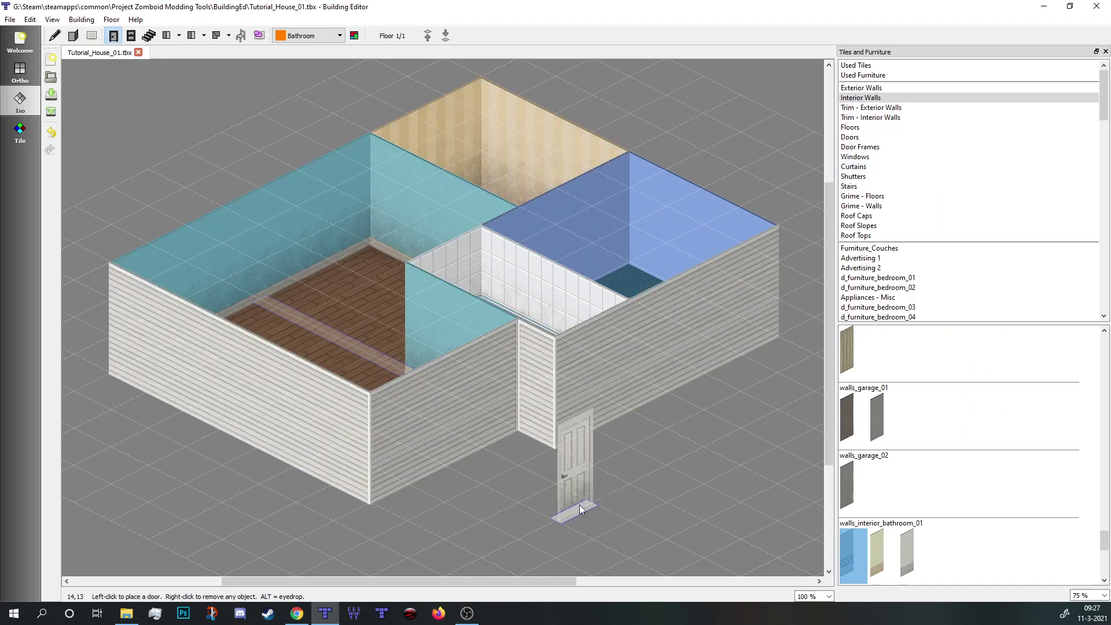
click(913, 139)
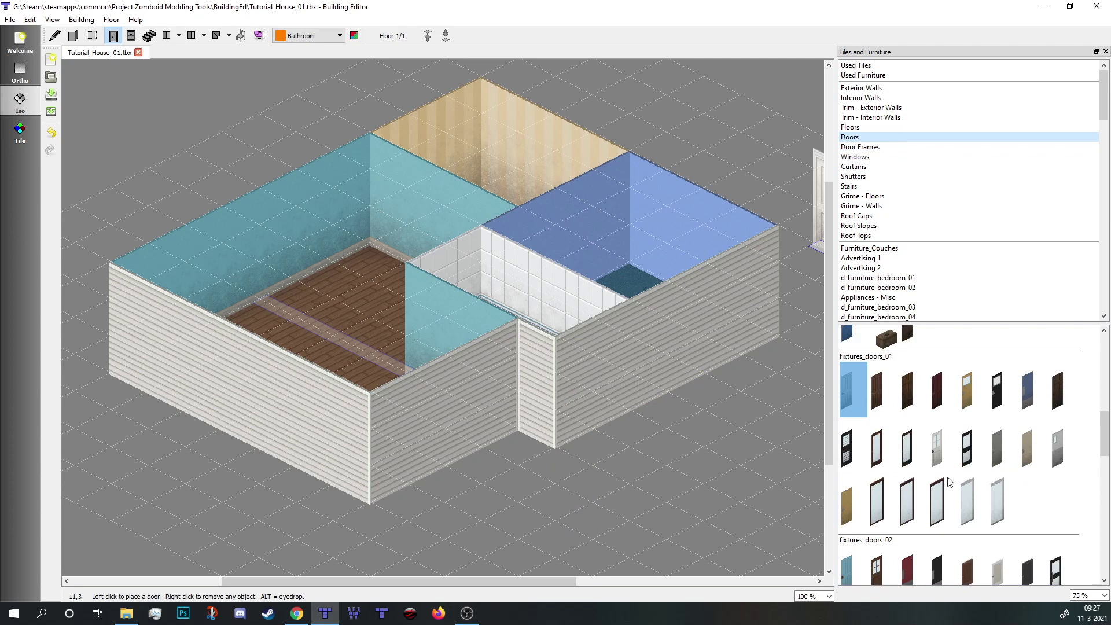
click(938, 449)
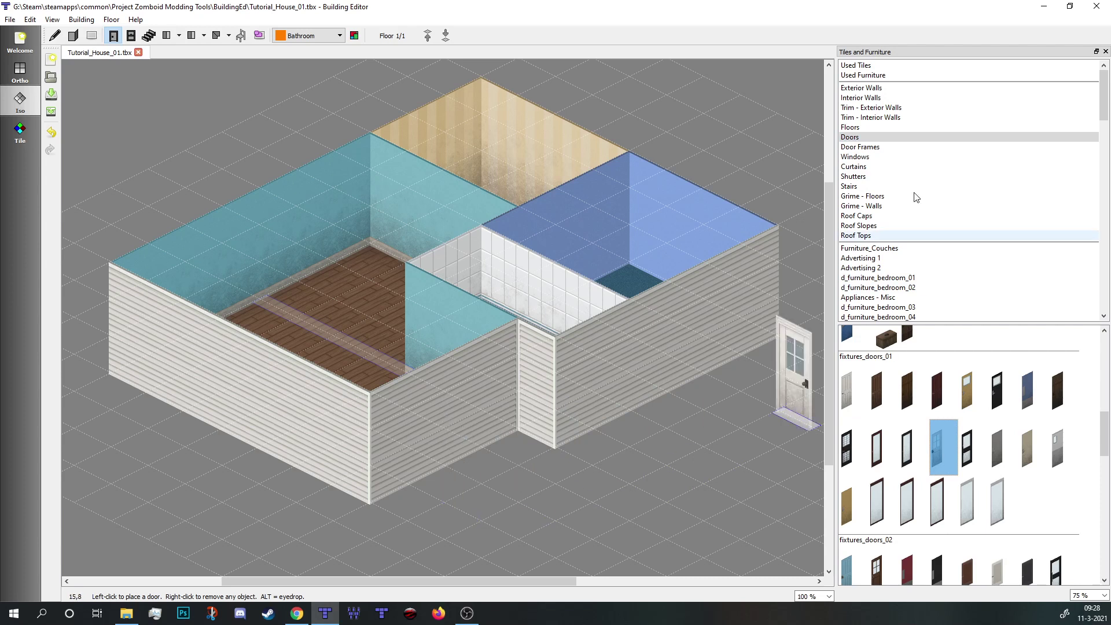
click(909, 148)
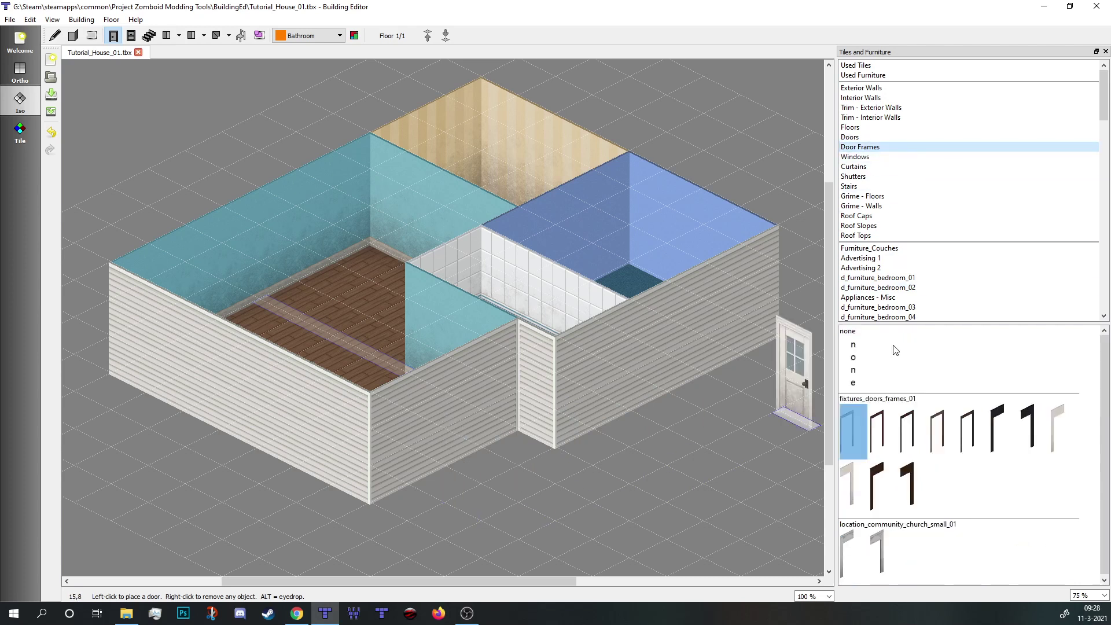
click(908, 429)
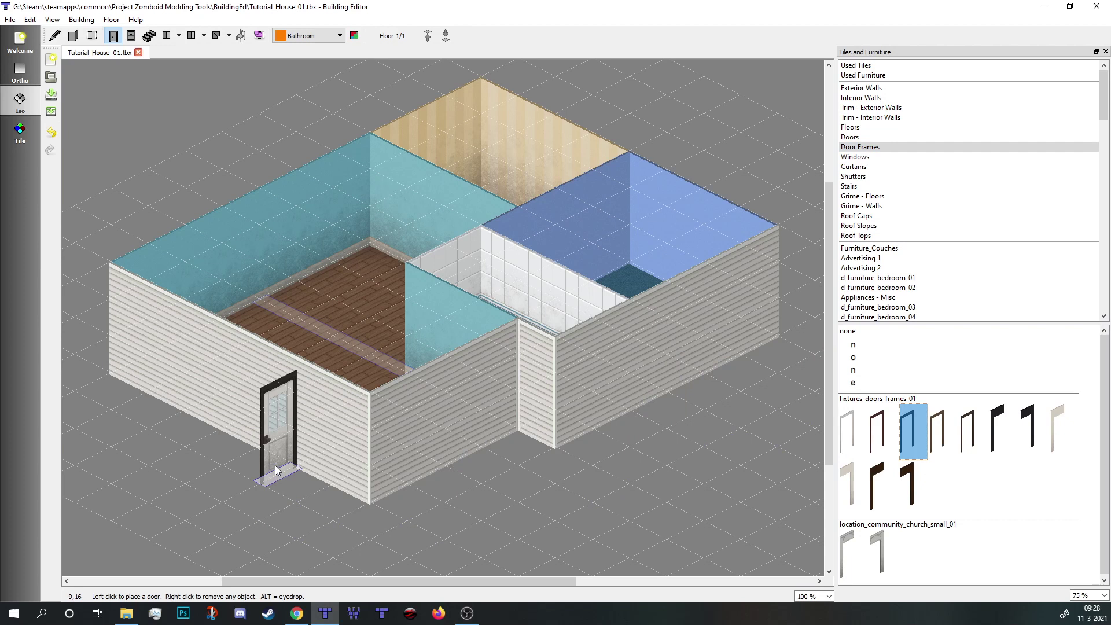
click(274, 463)
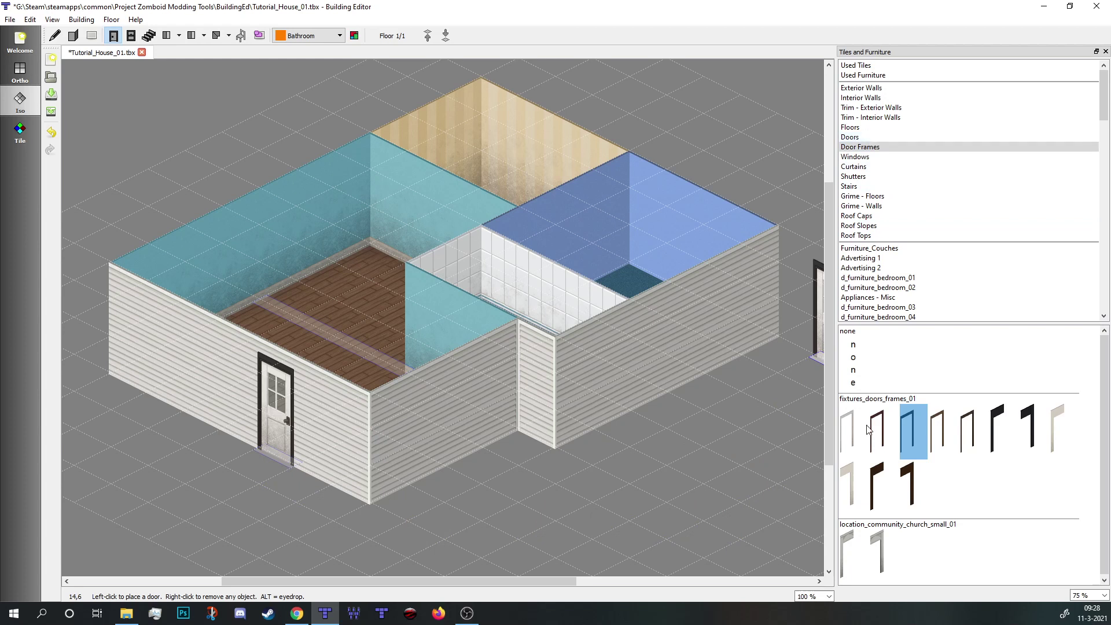
Try a door with its frame set to none on the adjacent exterior wall, then remove it
click(852, 359)
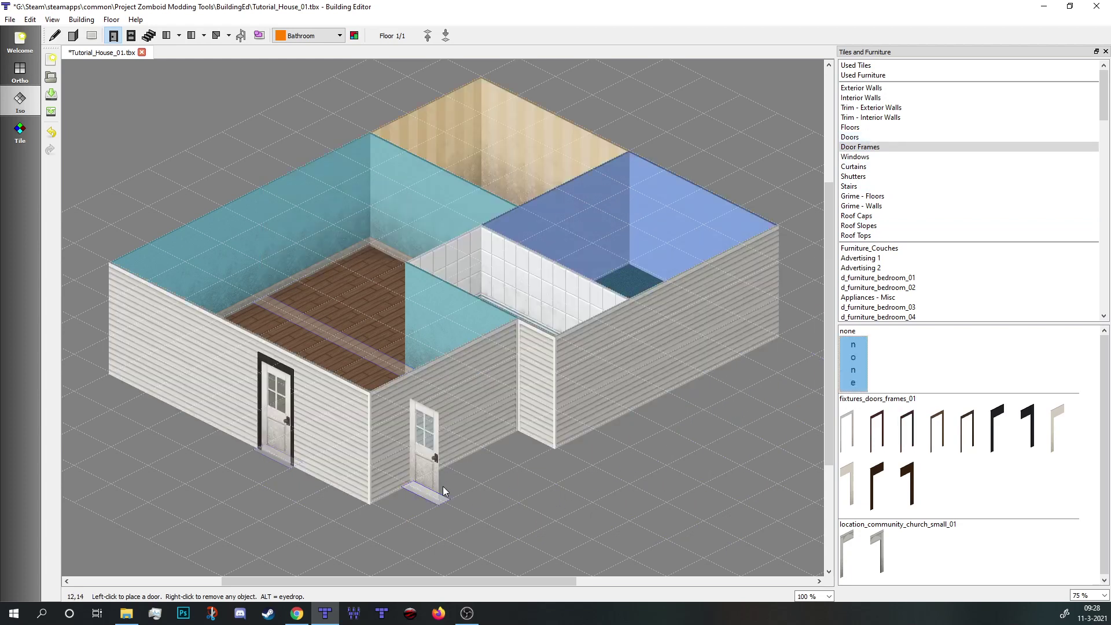
click(439, 473)
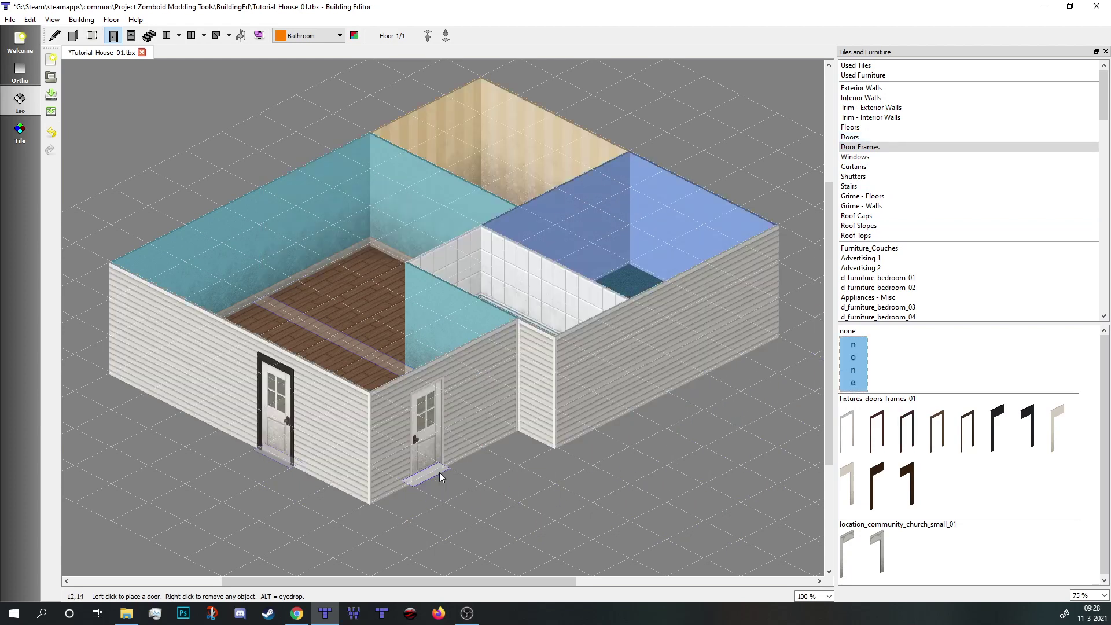
right_click(440, 472)
Place an open doorway with a white frame and no door between the wood-floored room and the checkered-floor kitchen
click(849, 434)
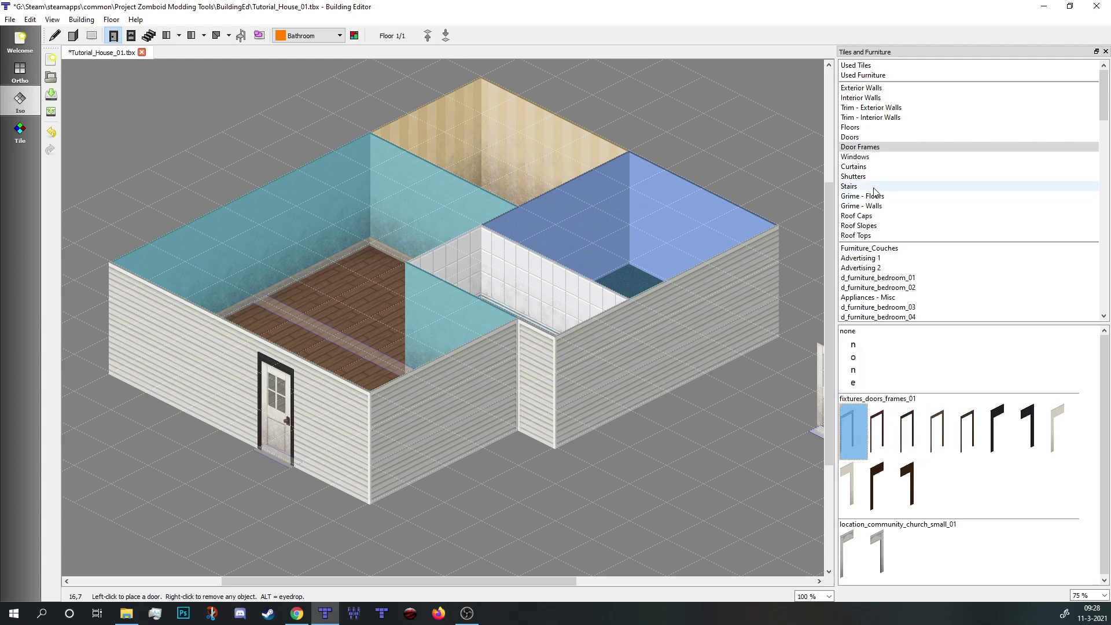
click(874, 137)
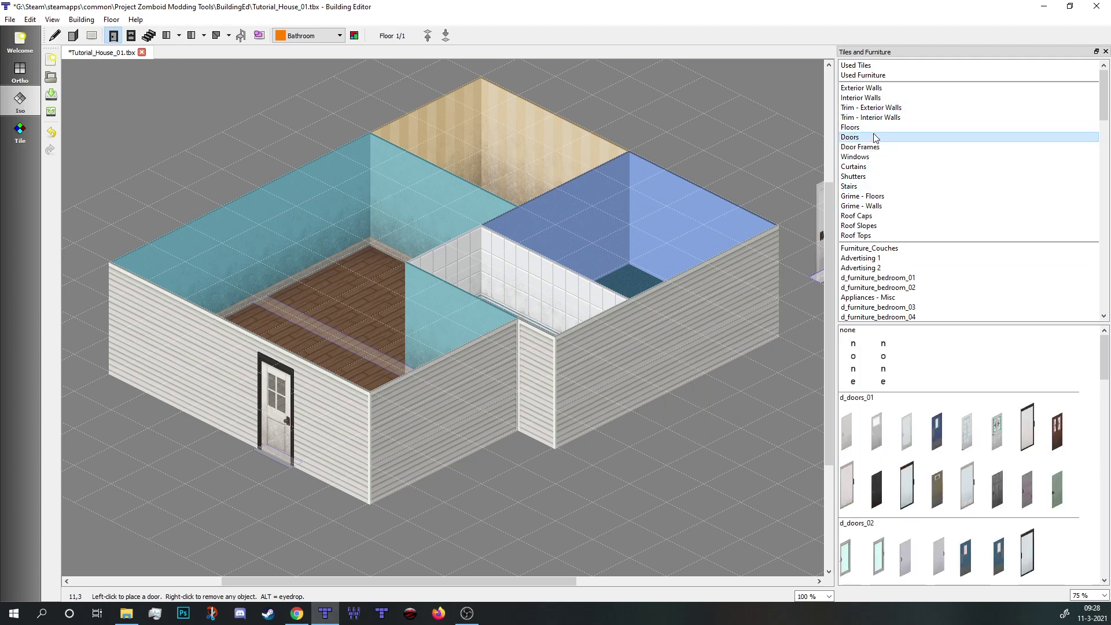
click(865, 357)
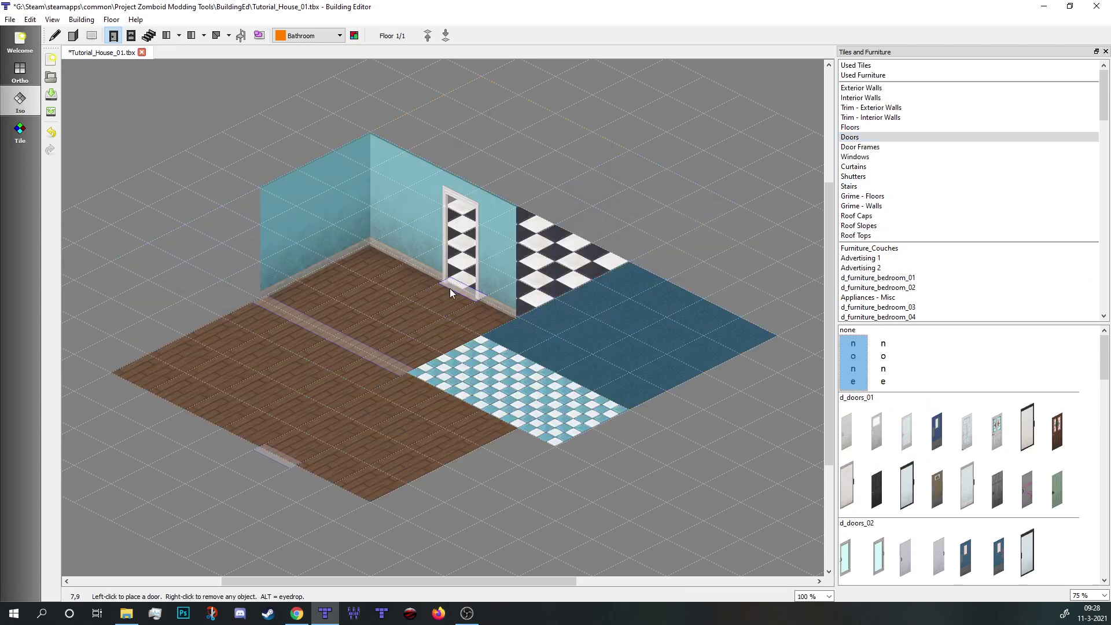
click(450, 288)
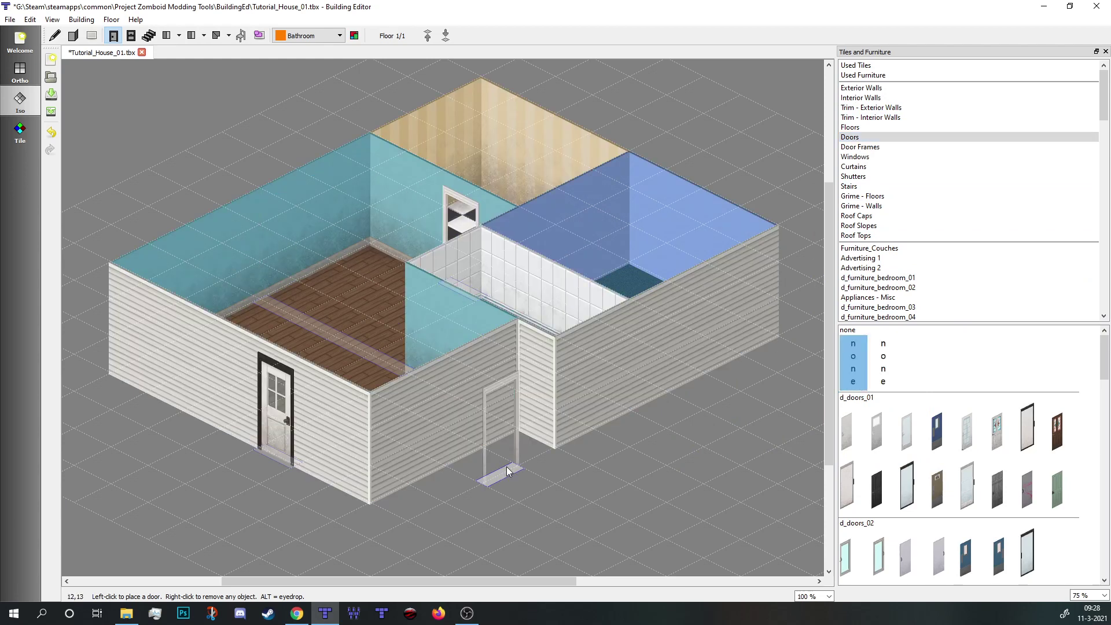
Place the first white door from fixtures_doors_01 as the interior door for the blue bedroom and the bathroom
scroll(964, 417, down, 10)
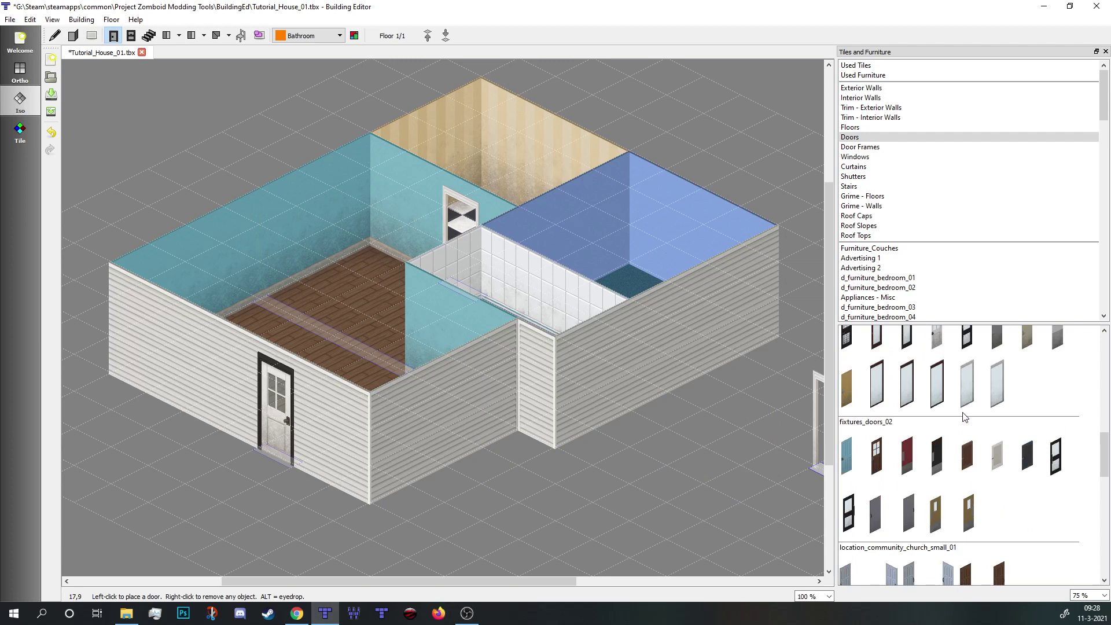
scroll(962, 411, up, 2)
click(857, 398)
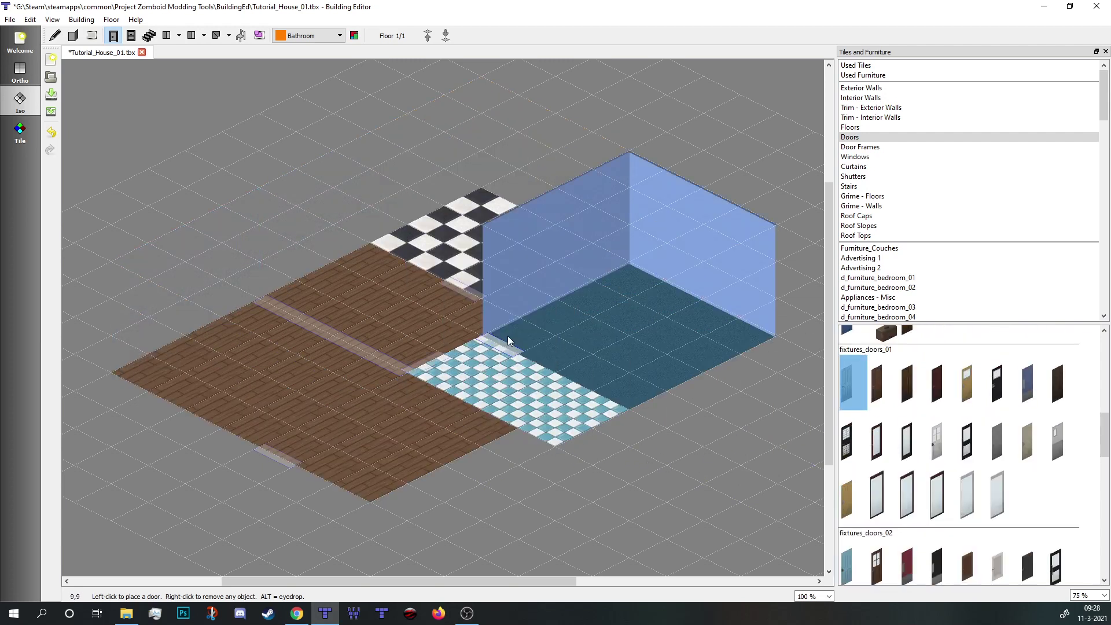
click(506, 332)
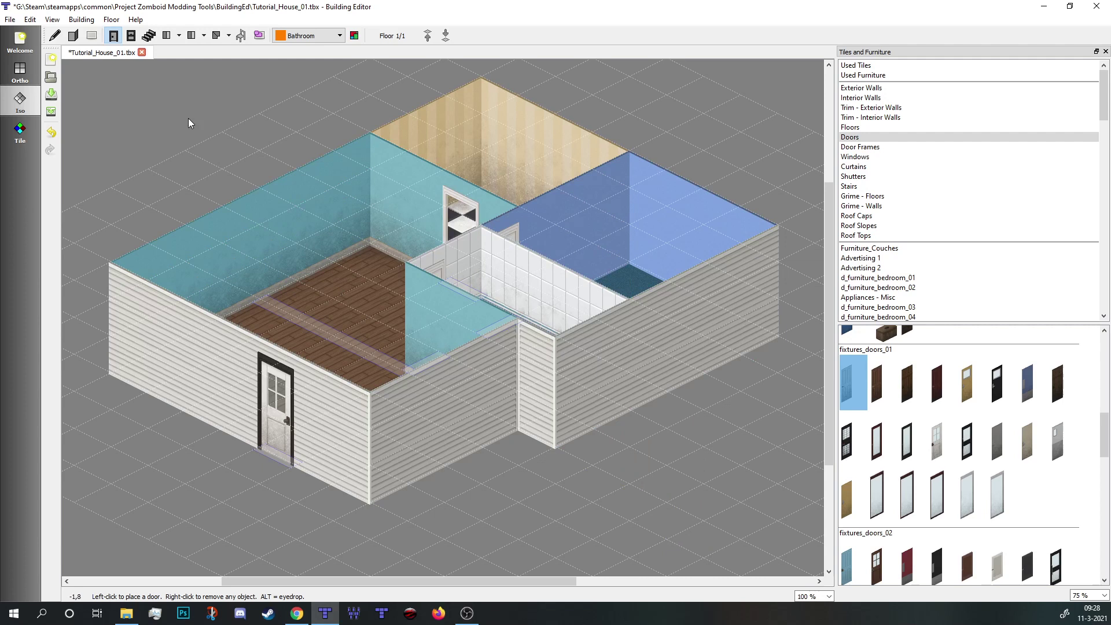
Set up the window to place with the fourth fixtures_windows_01 style, open white curtains and white shutters
click(132, 36)
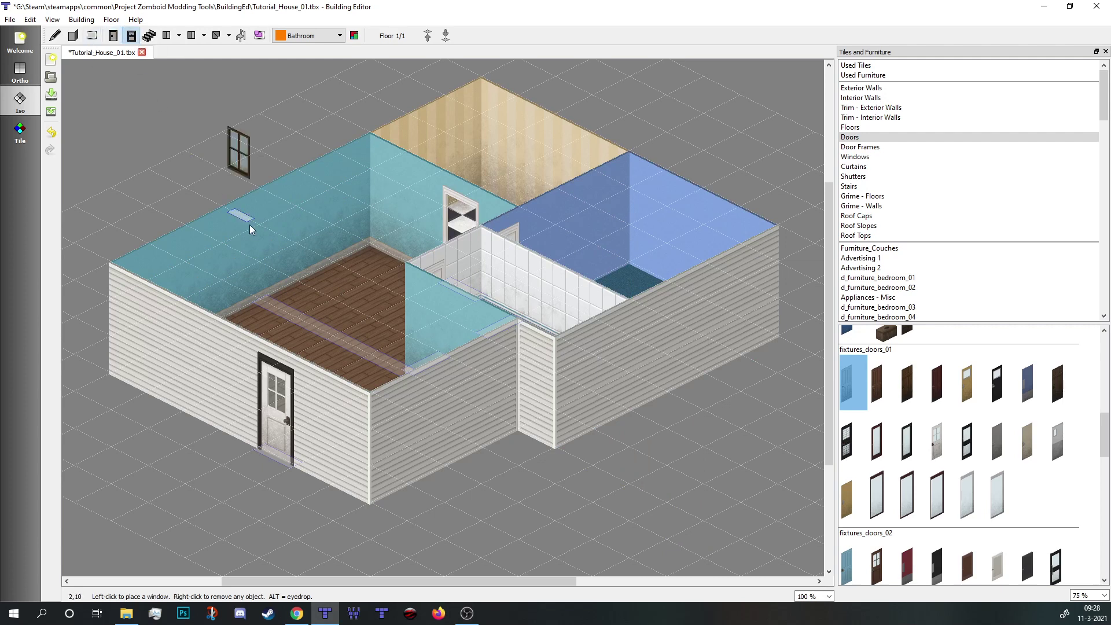
click(871, 156)
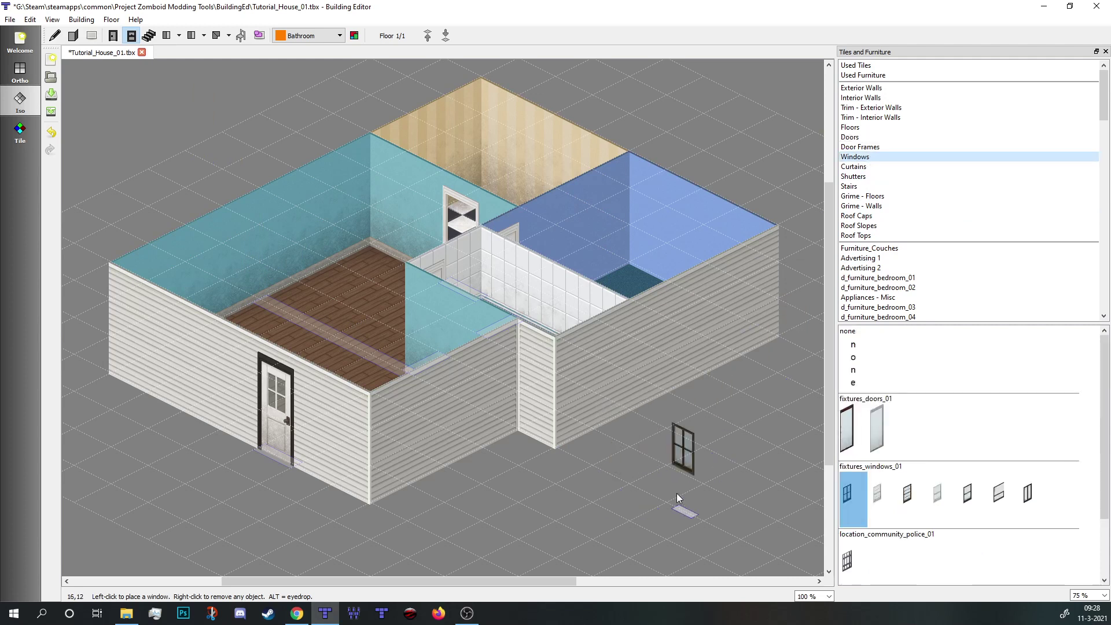
click(855, 167)
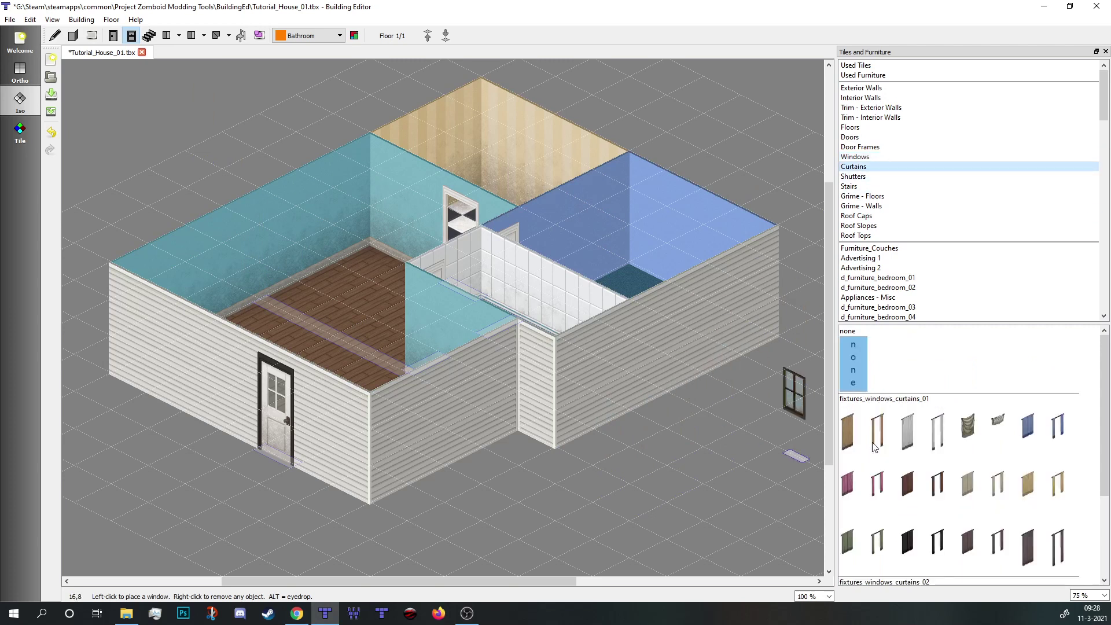
click(941, 435)
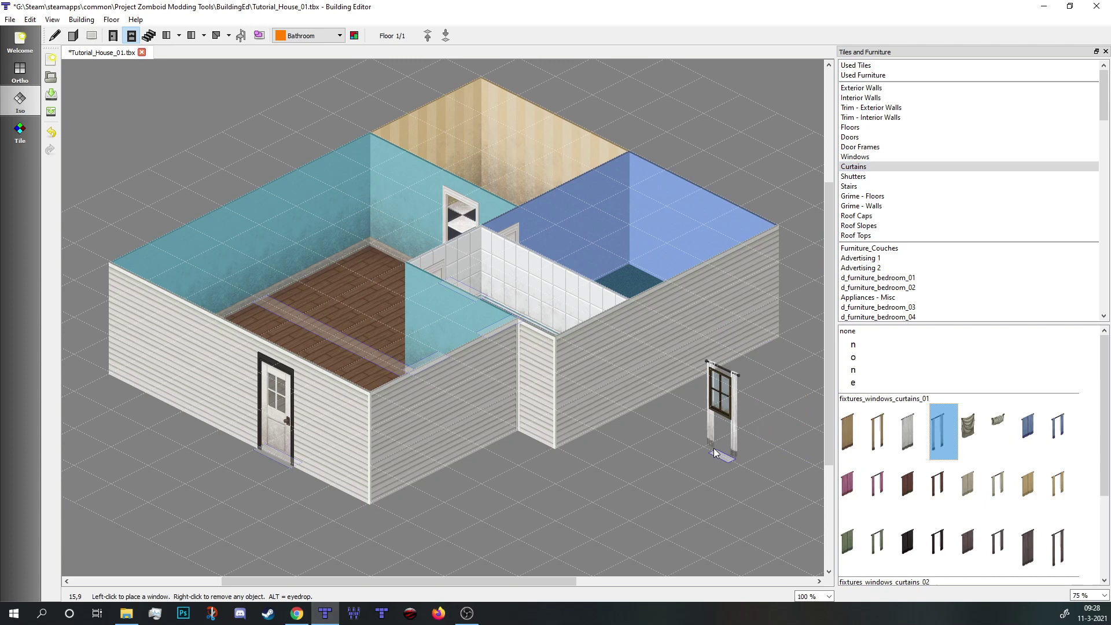
click(876, 156)
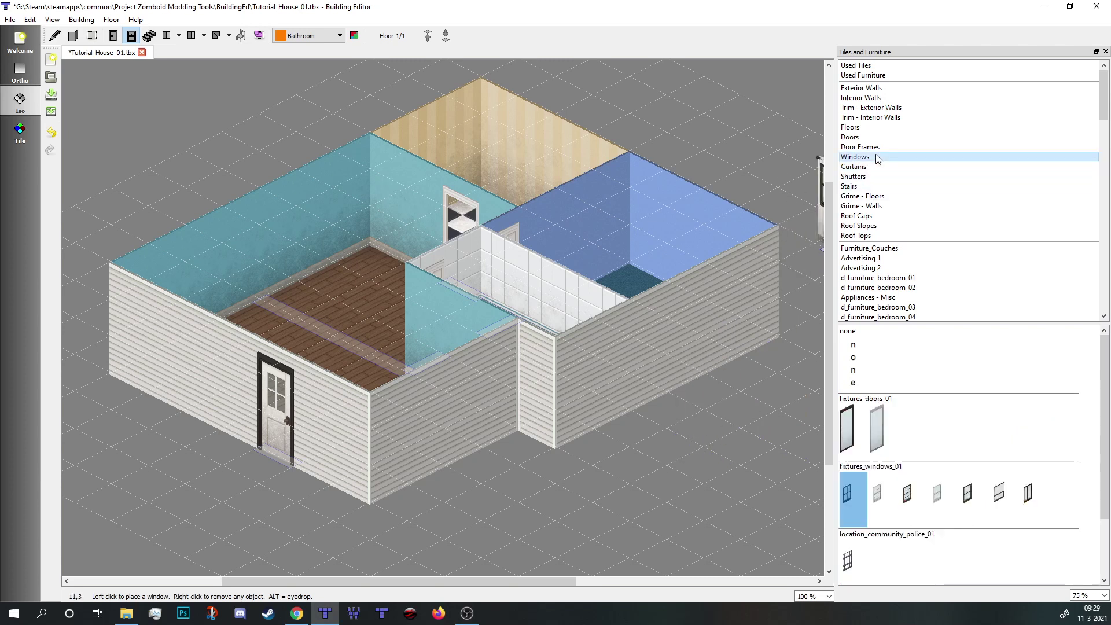
click(876, 495)
click(937, 493)
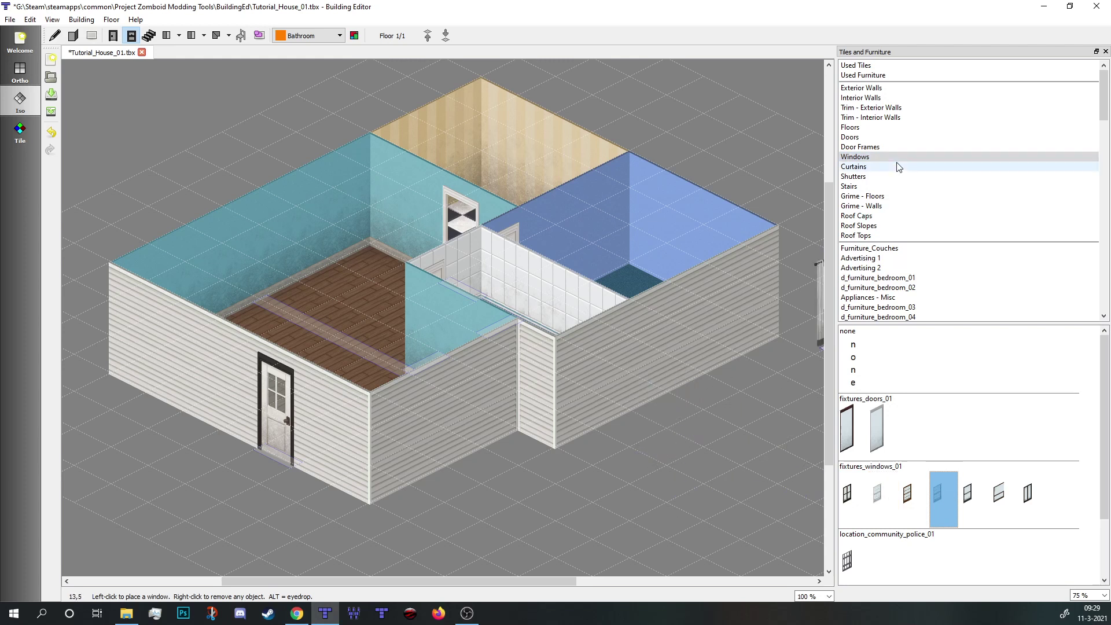
click(883, 177)
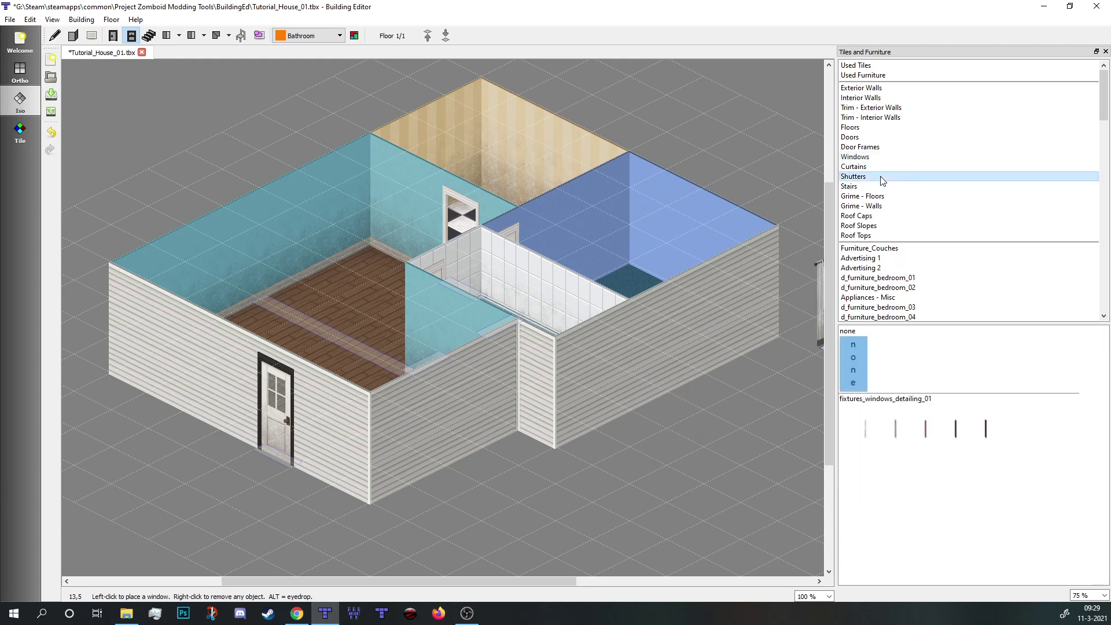
click(862, 446)
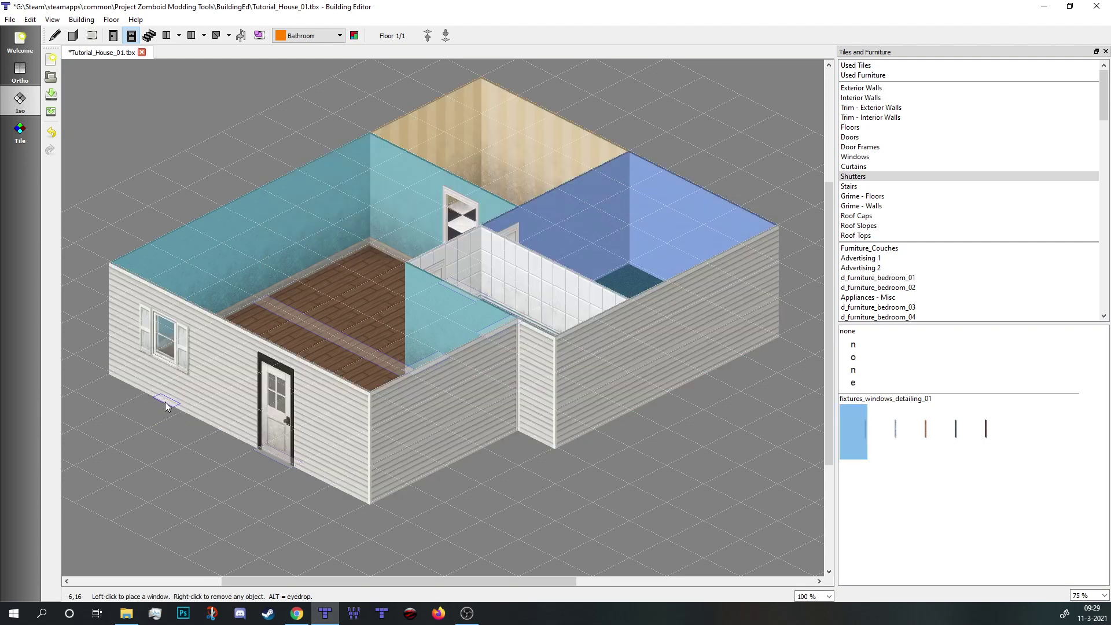
Place the white-curtained, shuttered windows in the exterior walls of the wood-floored living area
click(165, 401)
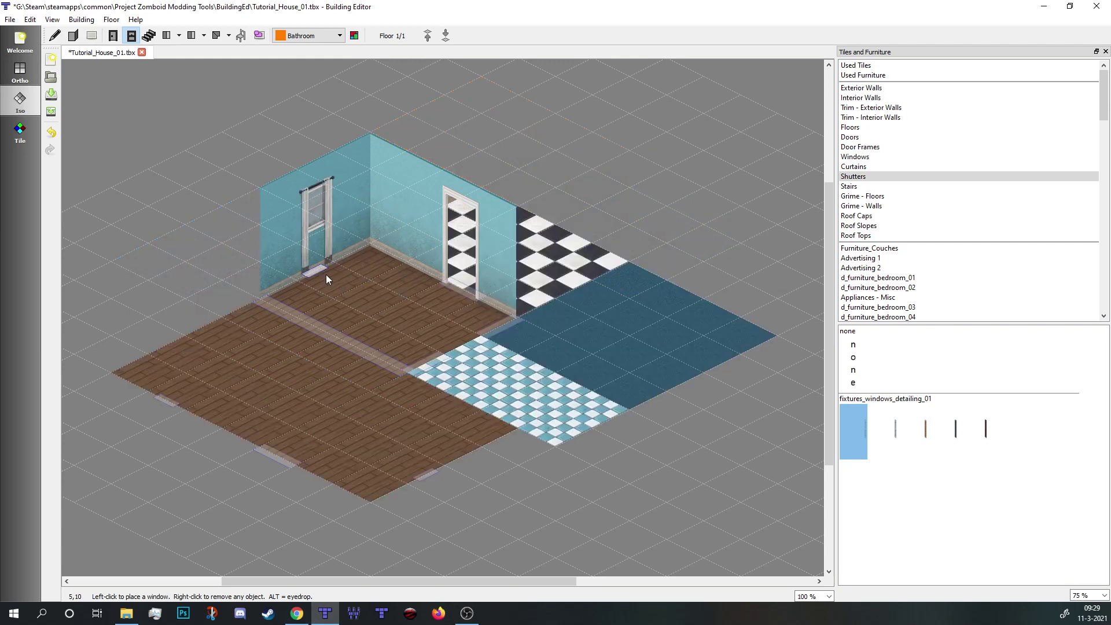
click(326, 276)
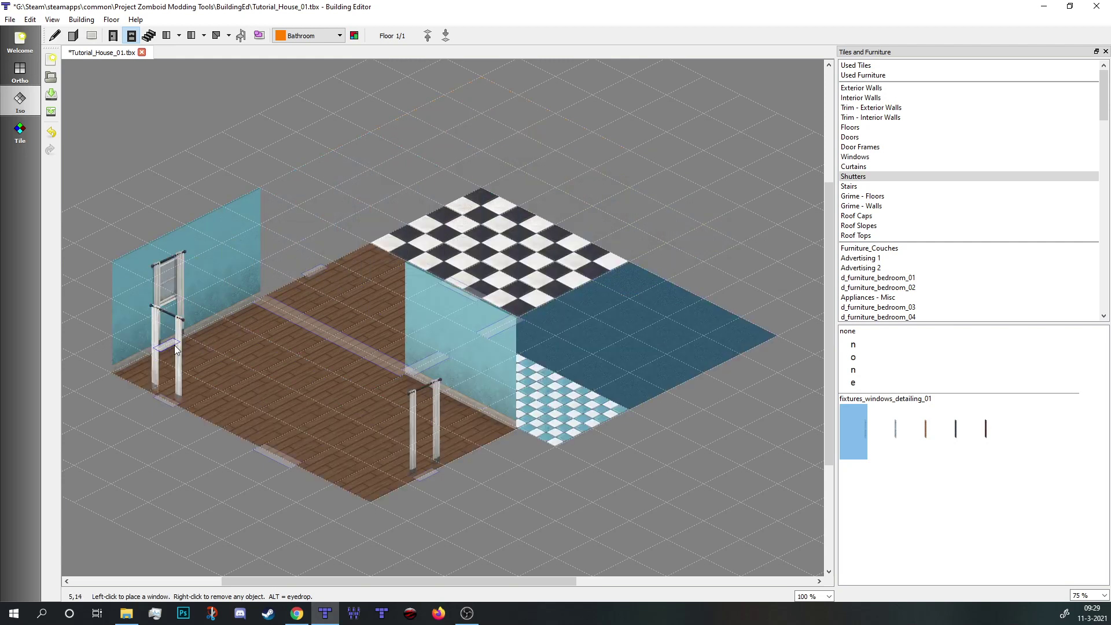
click(177, 349)
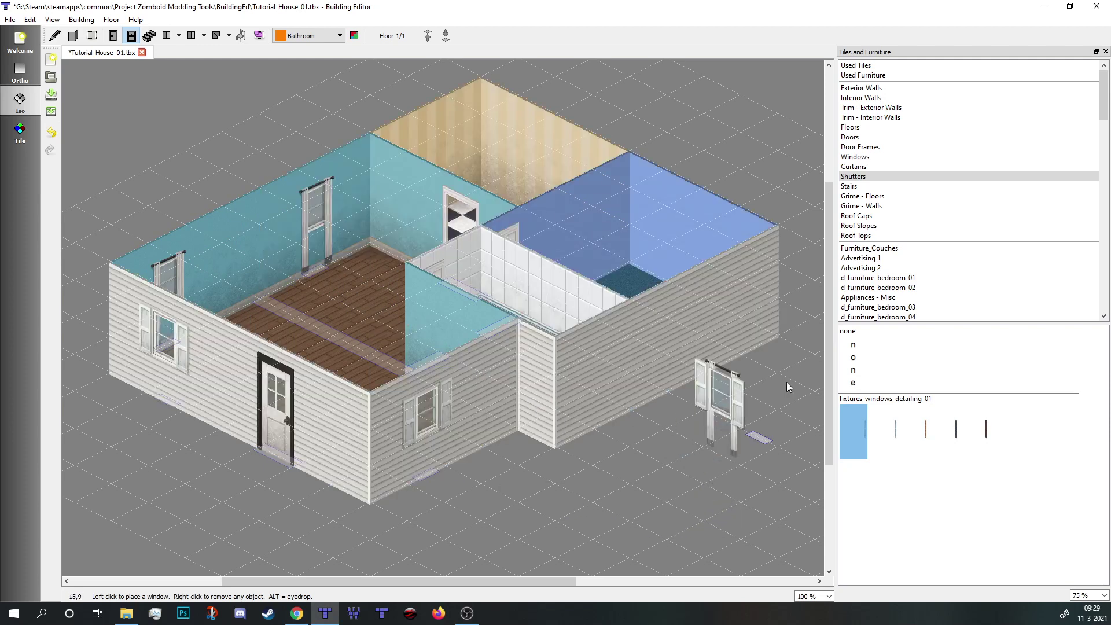
Add windows with open beige curtains to the blue bedroom, and with the short white fixtures_windows_curtains_02 curtain to the bathroom and kitchen
click(895, 167)
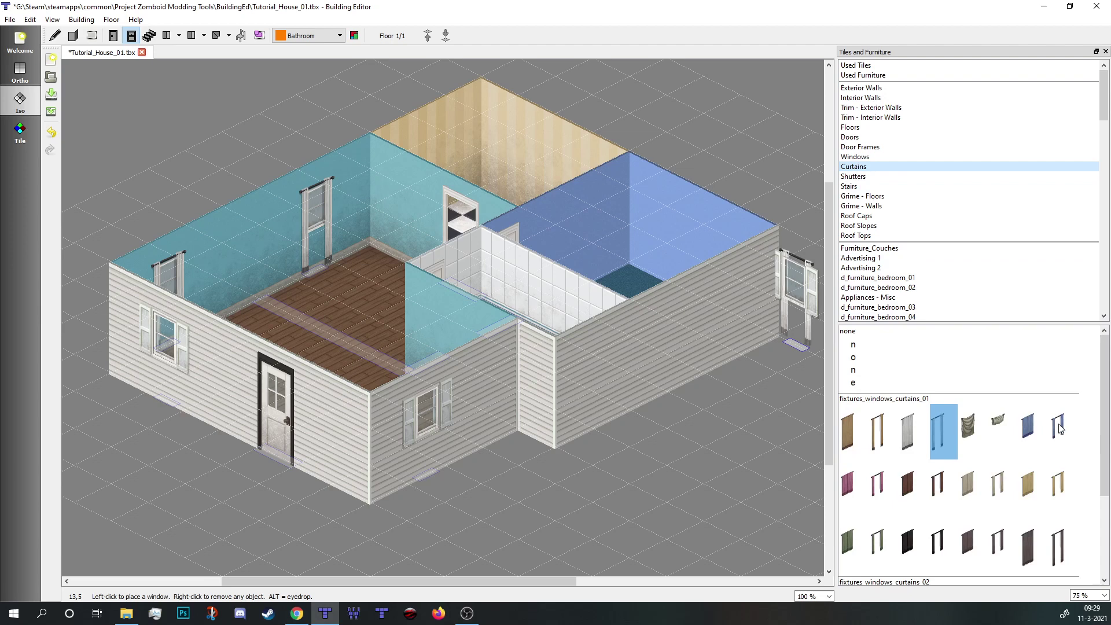
click(1003, 489)
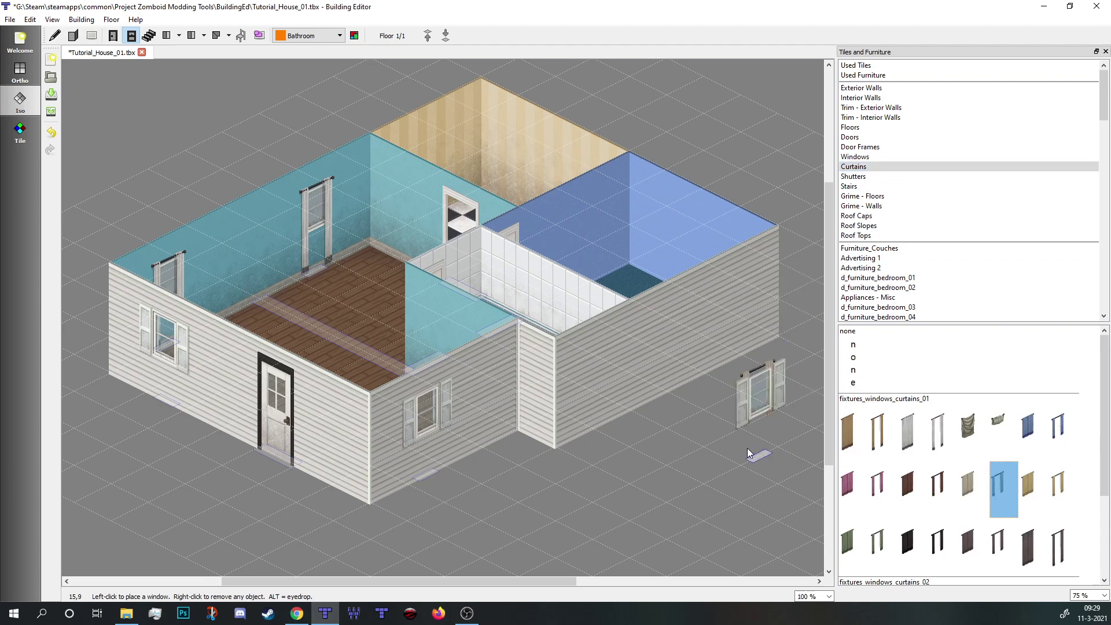
click(697, 375)
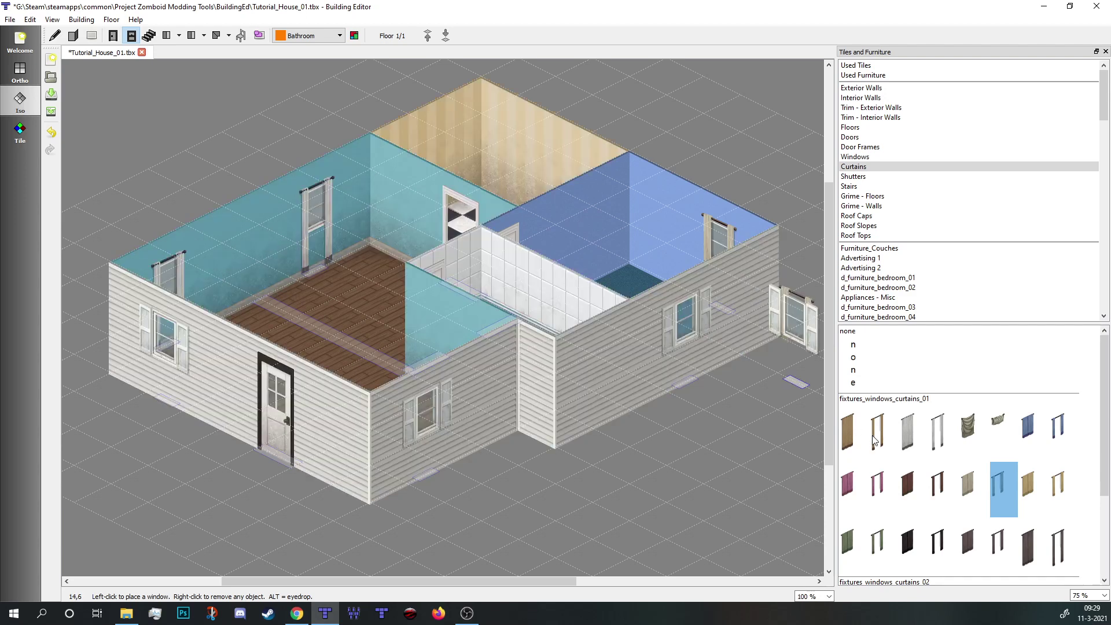
scroll(1050, 501, down, 2)
click(1067, 485)
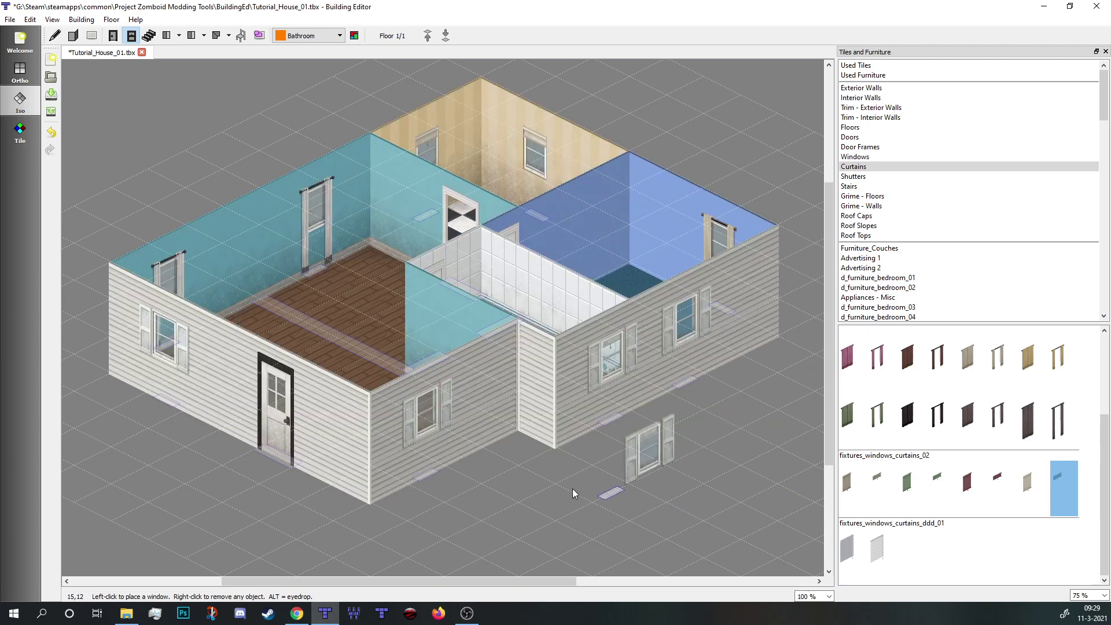
Move the bedroom window one tile along its exterior wall, away from the bathroom window
click(256, 38)
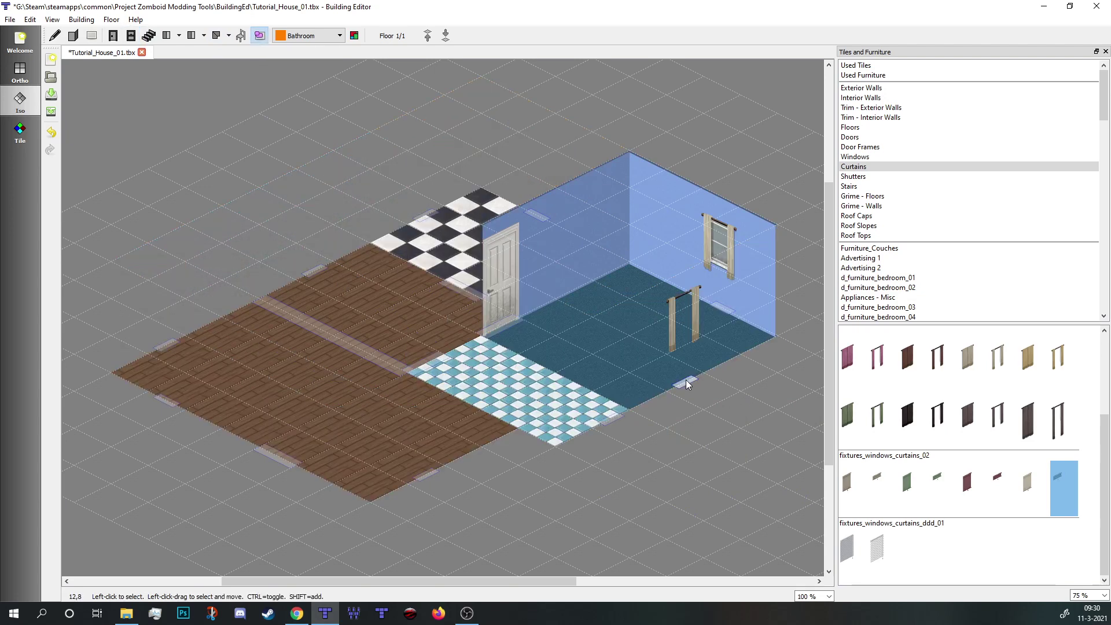
mouse_move(685, 380)
mouse_down()
mouse_move(719, 375)
mouse_move(689, 380)
mouse_move(689, 407)
mouse_up()
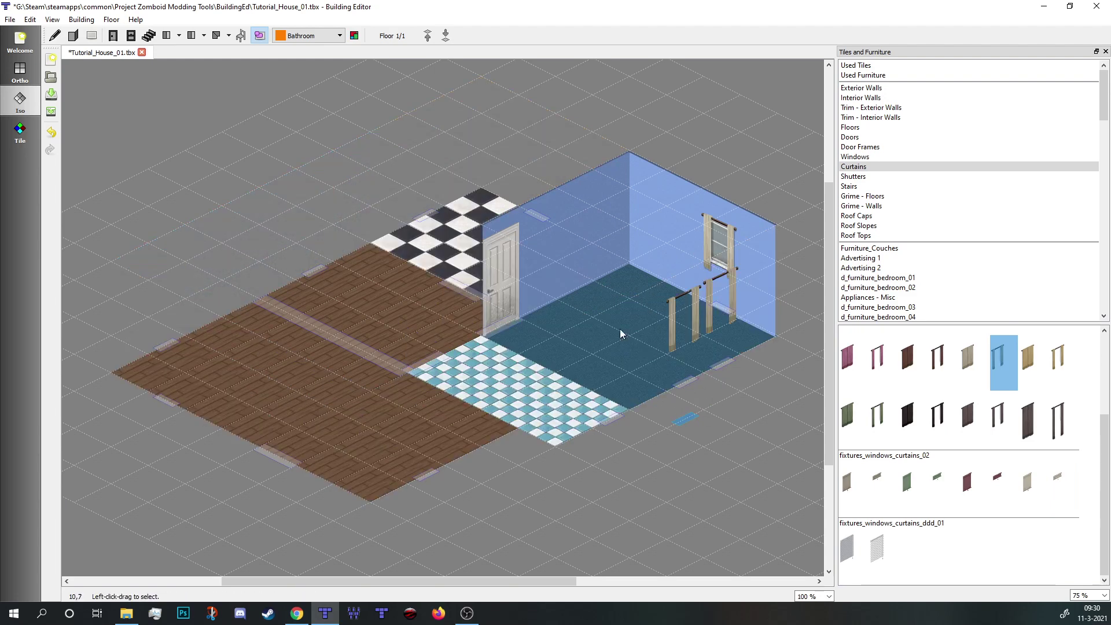
key(ctrl+z)
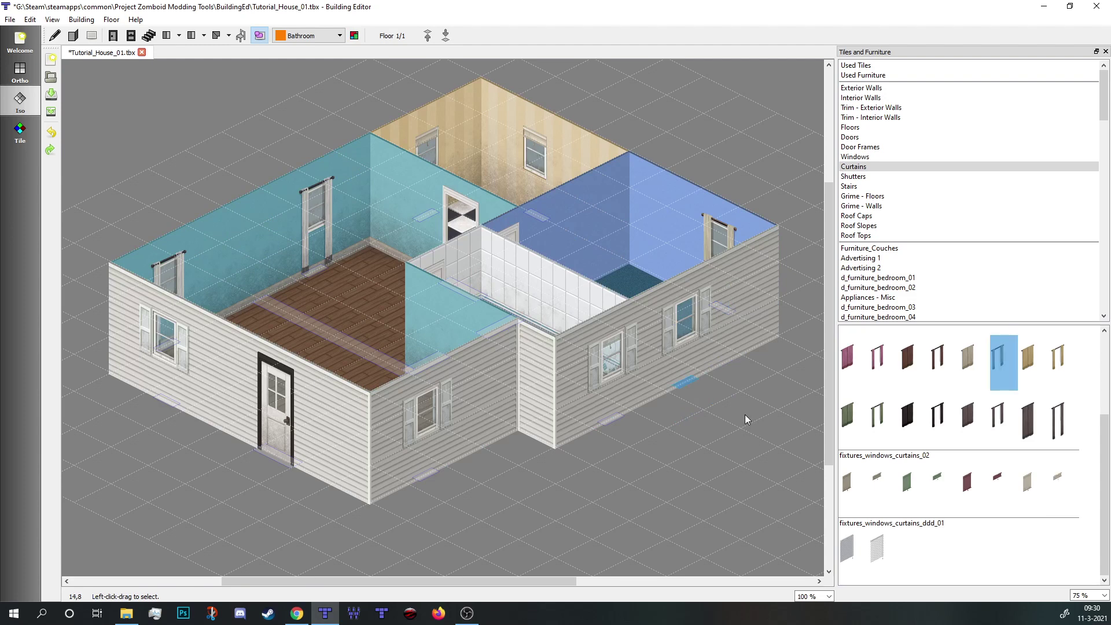
drag(686, 376, 720, 364)
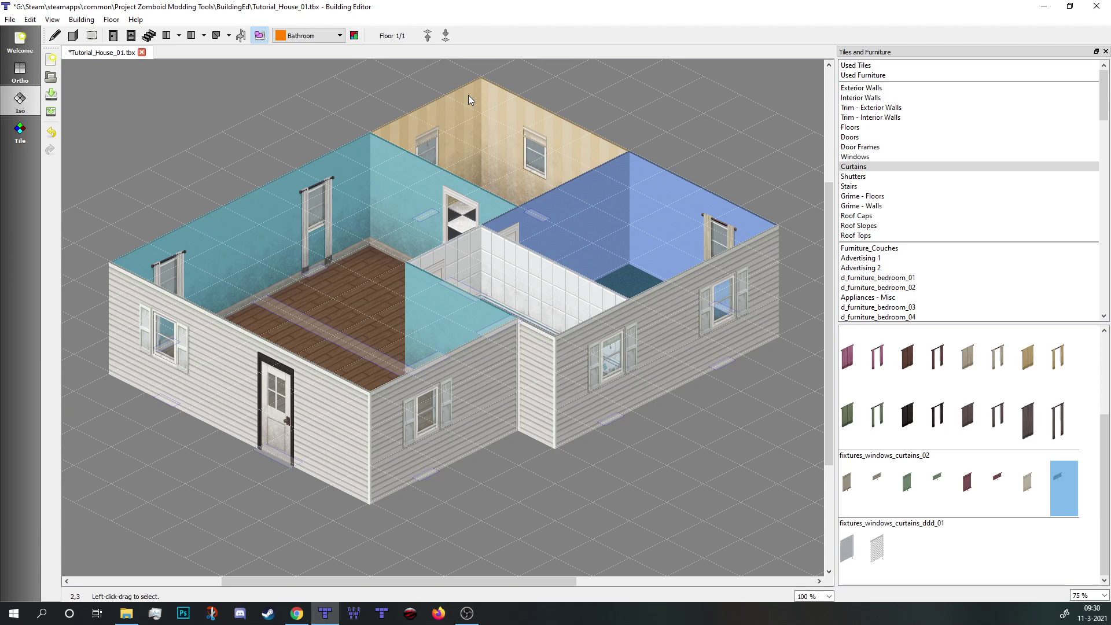
scroll(474, 103, up, 1)
scroll(521, 174, down, 1)
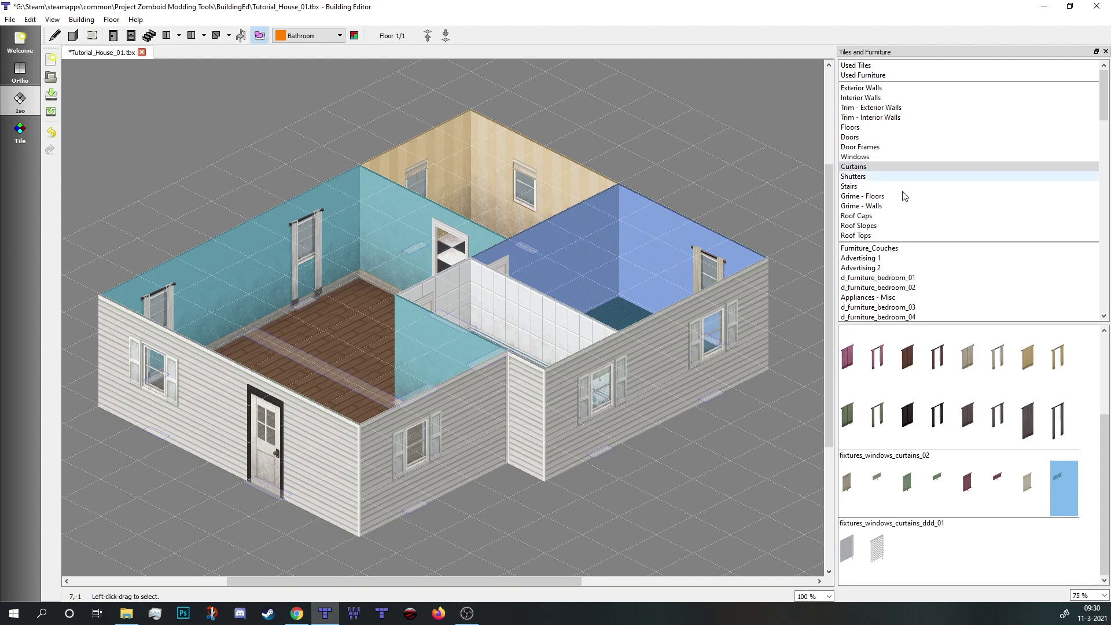
Find the Furniture - Seating - Indoor category and choose the N orientation of the red couch for placement
scroll(919, 185, down, 1)
scroll(920, 187, down, 6)
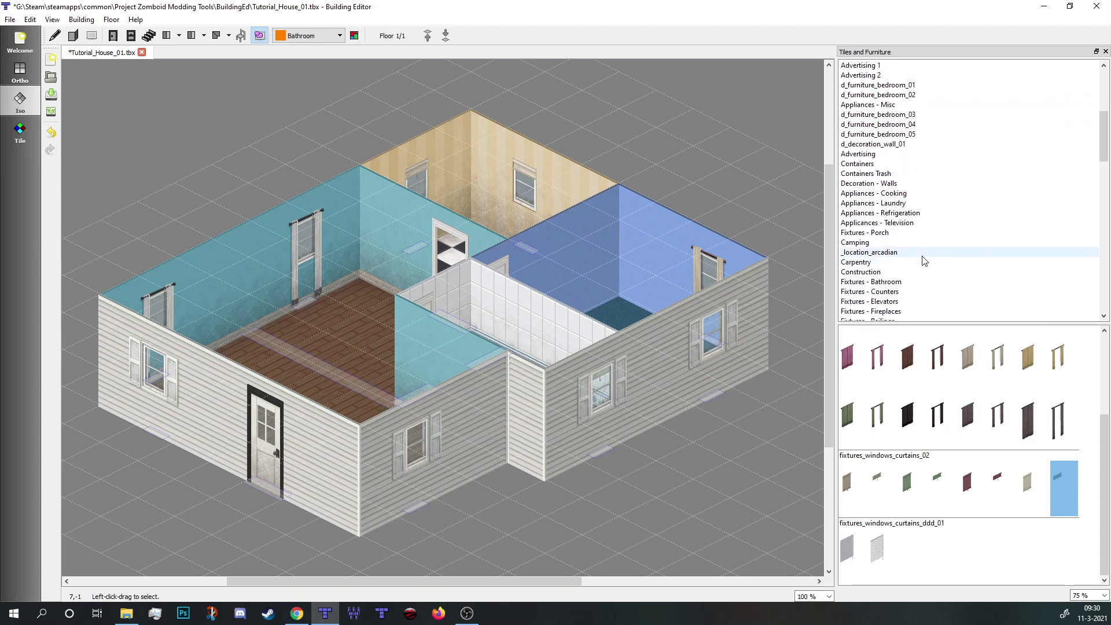
scroll(924, 262, up, 1)
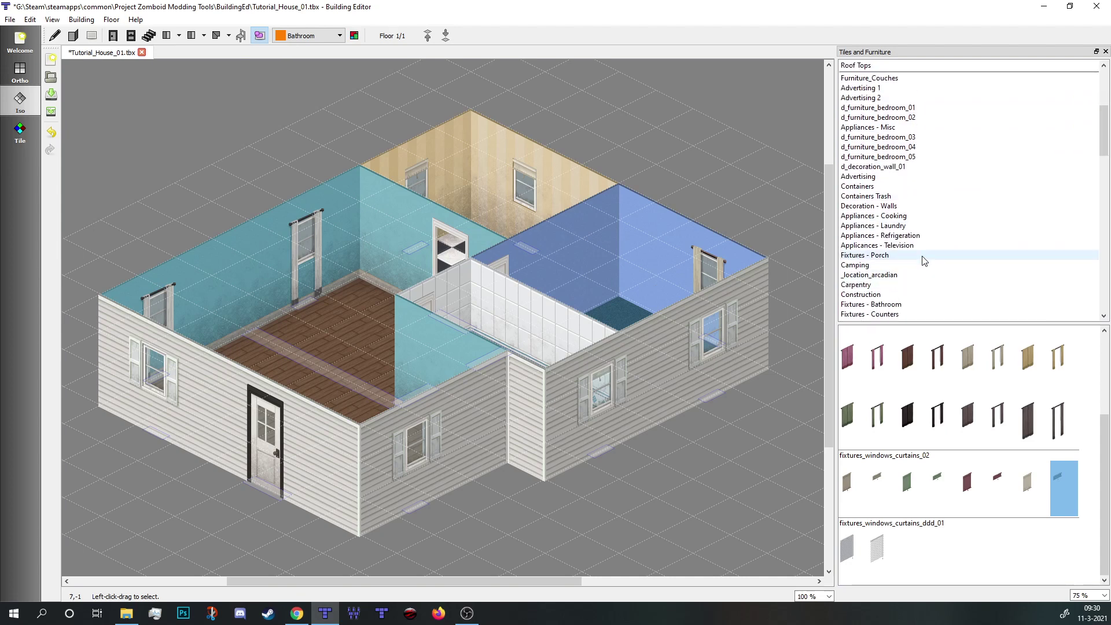
scroll(950, 176, down, 3)
scroll(930, 185, up, 4)
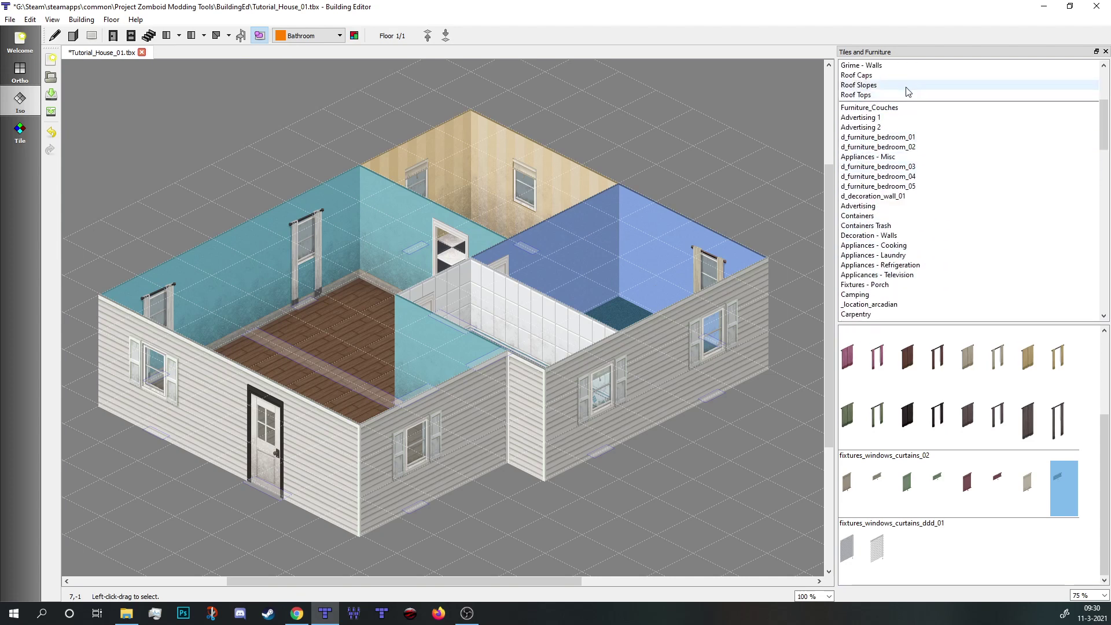
scroll(954, 209, down, 3)
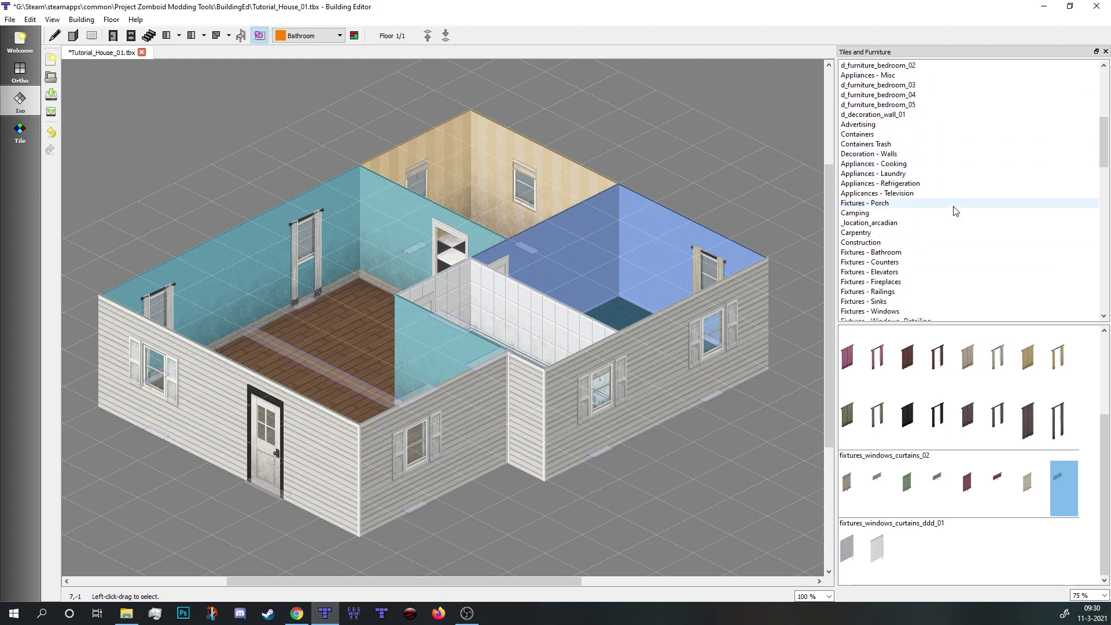
scroll(955, 208, down, 3)
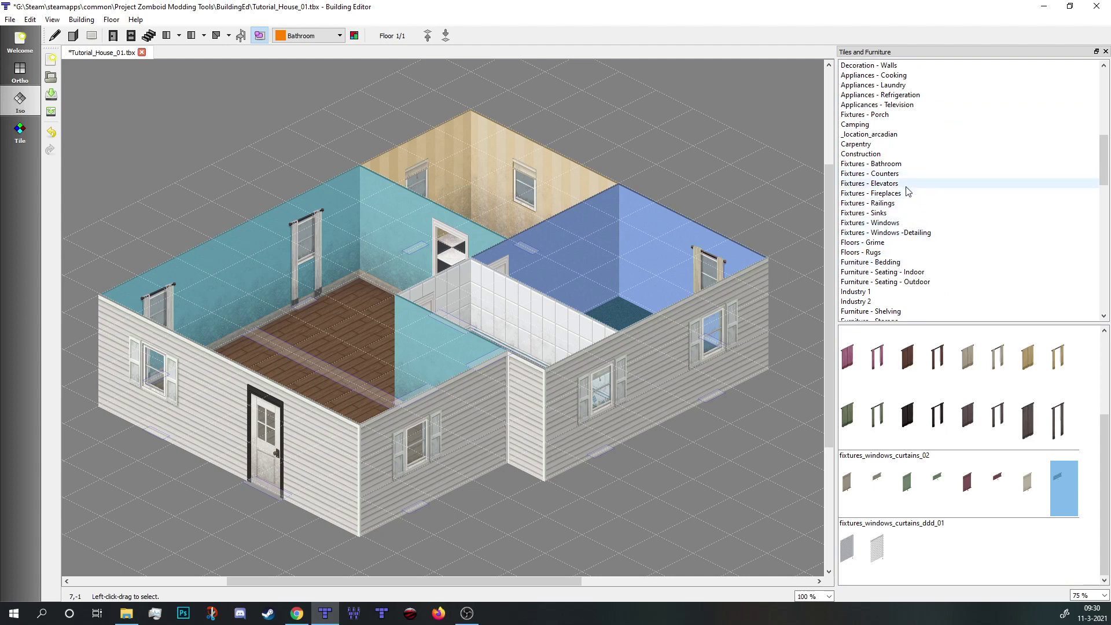
scroll(911, 191, down, 3)
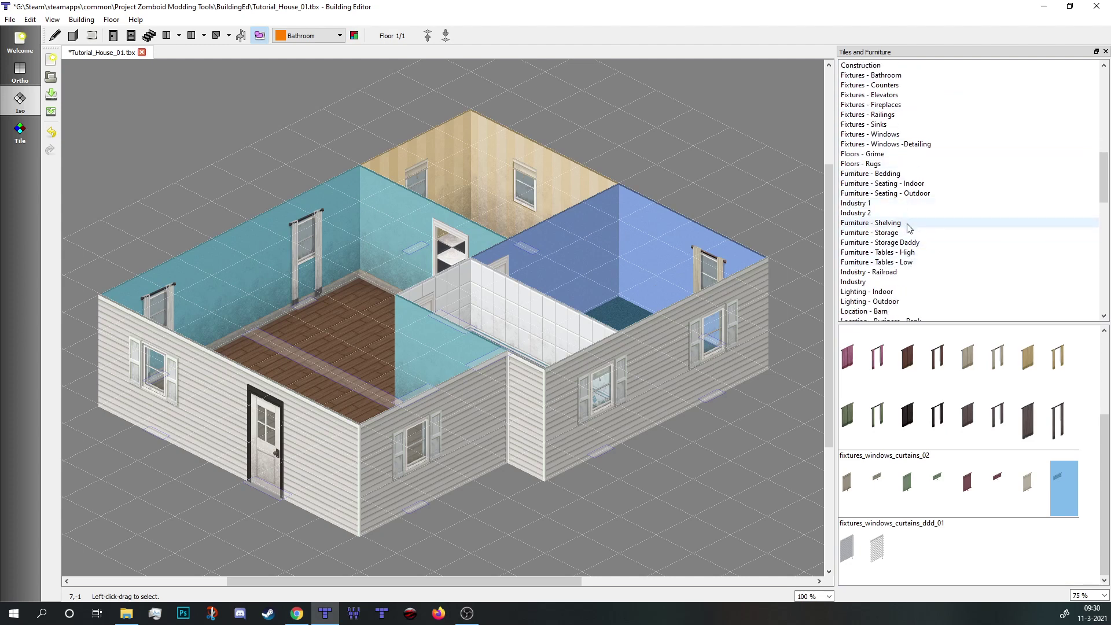
scroll(918, 272, down, 1)
click(914, 154)
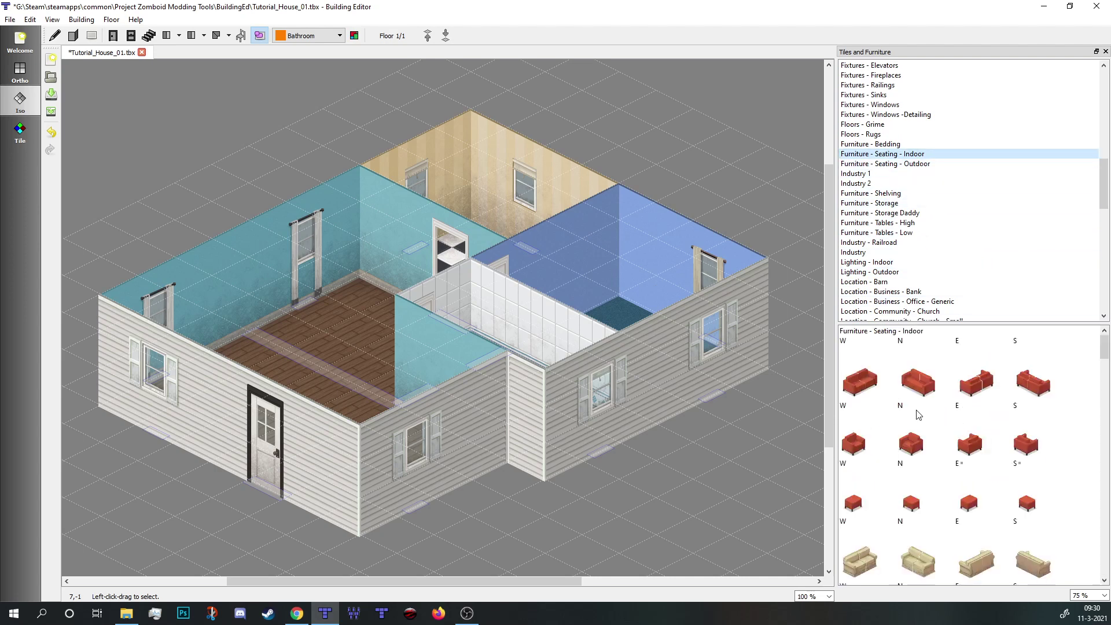
click(925, 386)
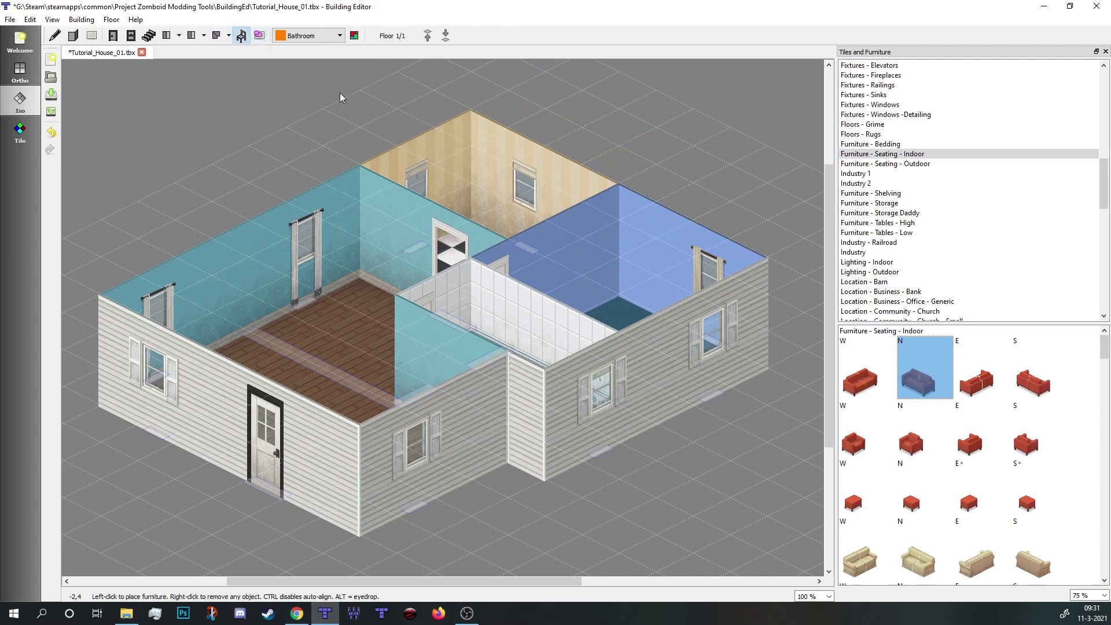
Place two red couches facing each other in the front part of the wood-floored living area
scroll(937, 503, down, 3)
click(920, 344)
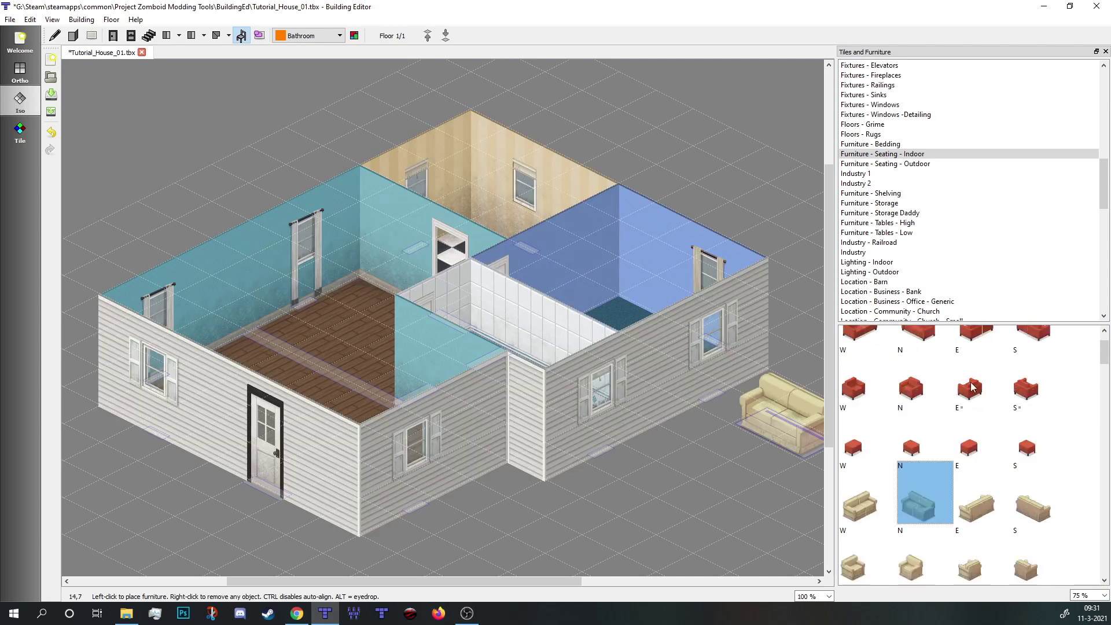
scroll(972, 387, up, 1)
click(925, 364)
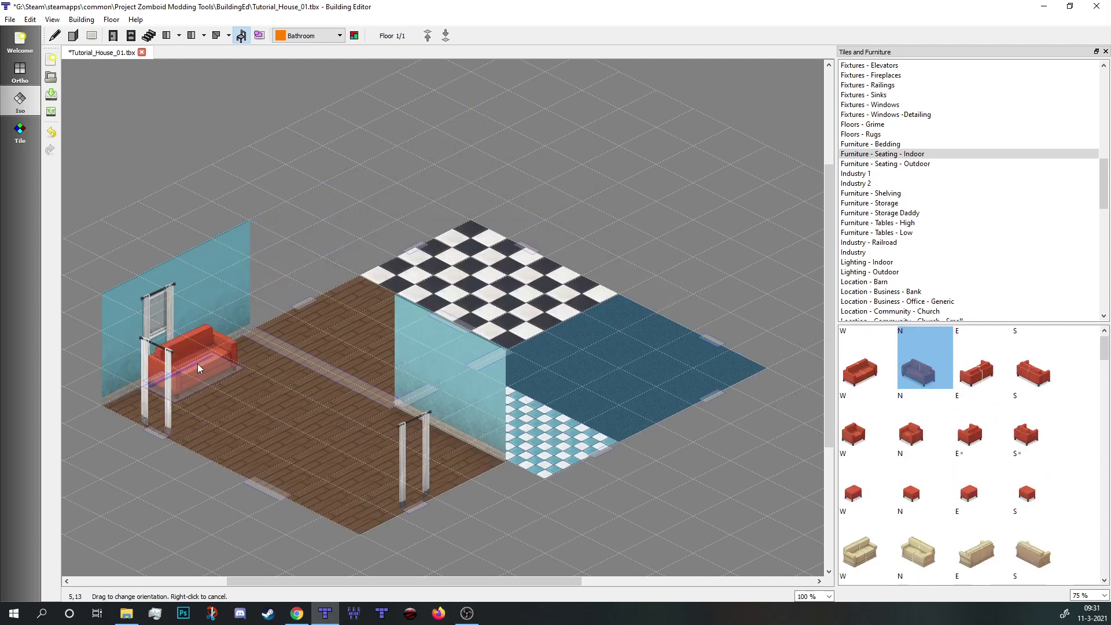
drag(295, 412, 449, 486)
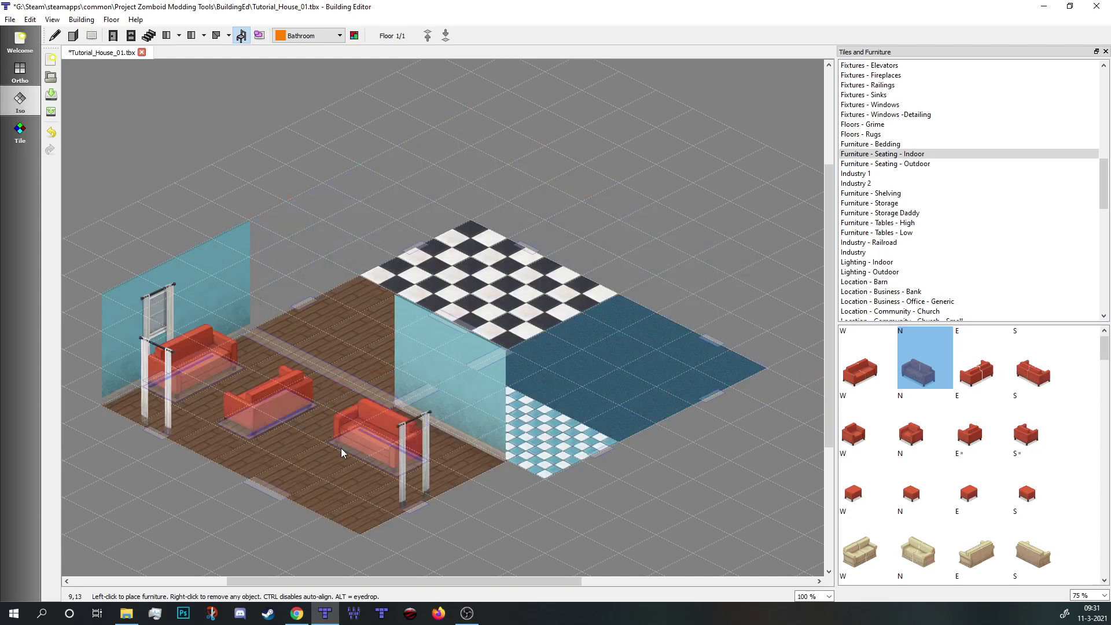
Place a red armchair at the window end of the two red couches and a beige couch against the front wall beside the door
click(912, 431)
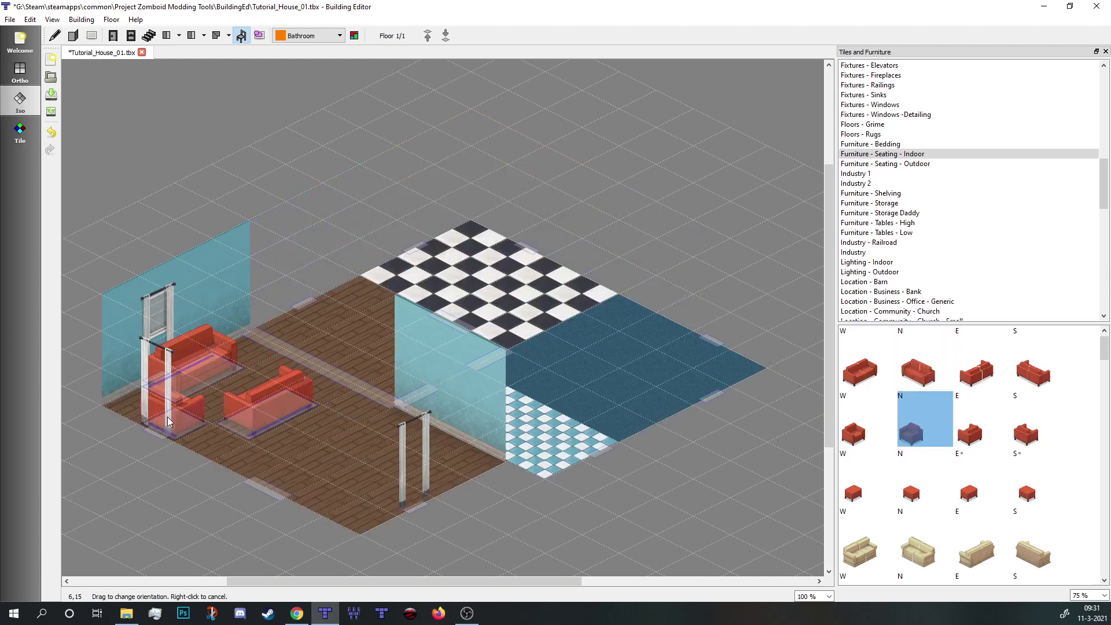
click(168, 421)
scroll(955, 509, down, 1)
click(925, 483)
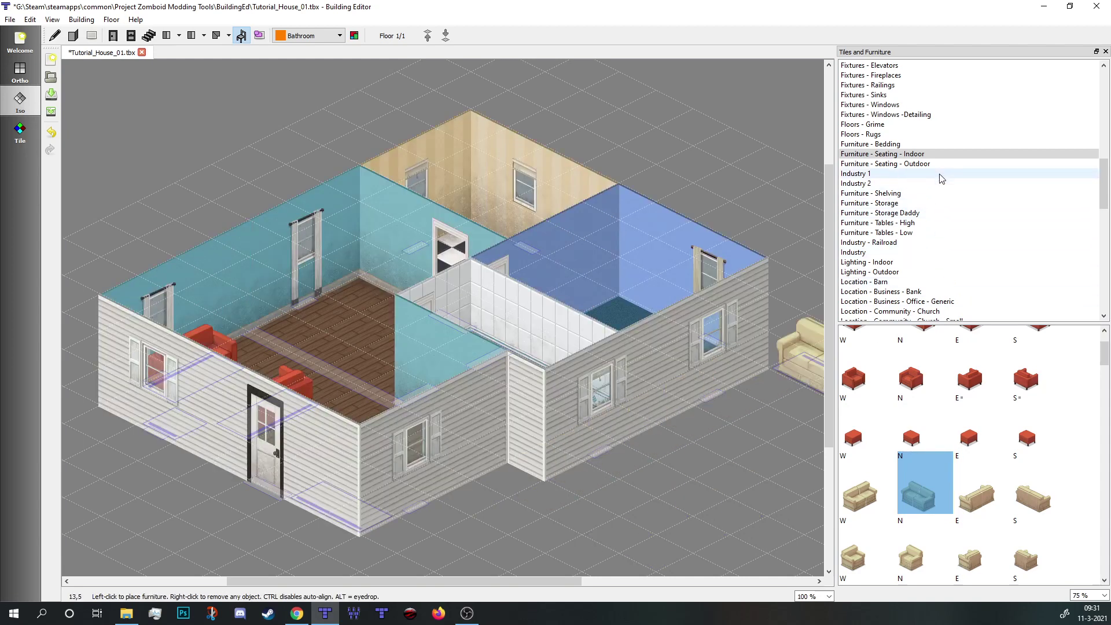
Place the brown table from Furniture - Tables - High in the rear part of the wood-floored living area
click(928, 223)
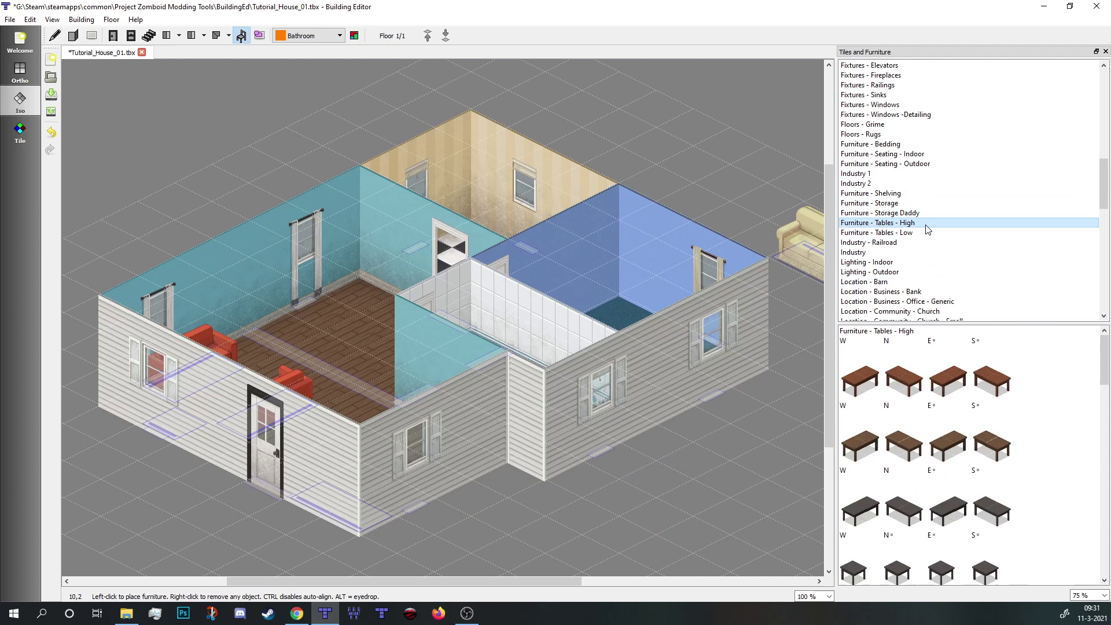
click(904, 434)
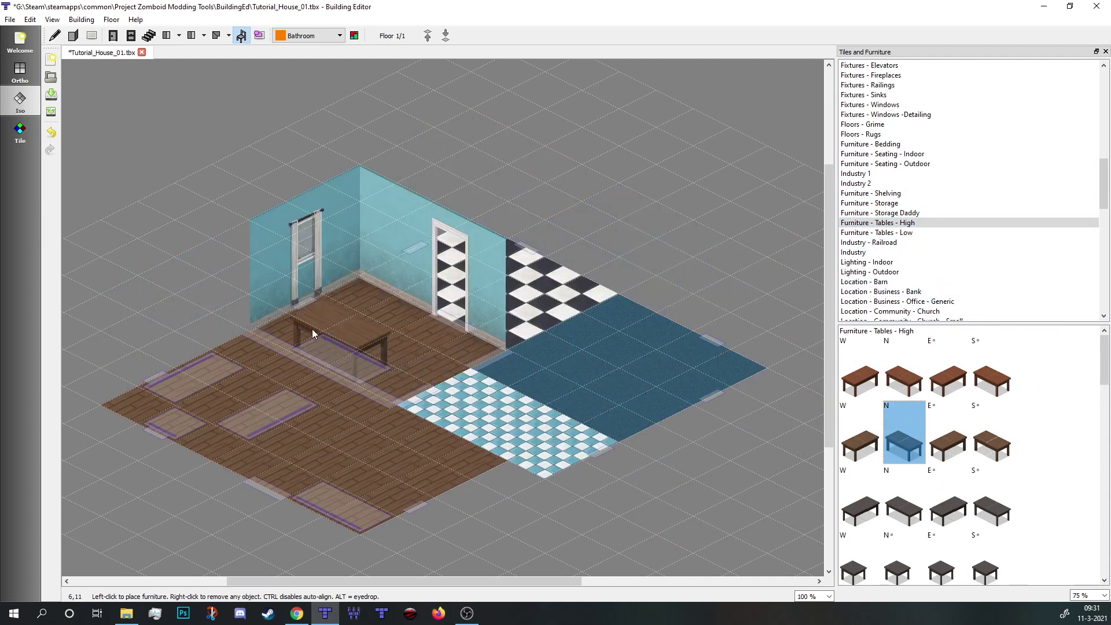
drag(328, 319, 269, 372)
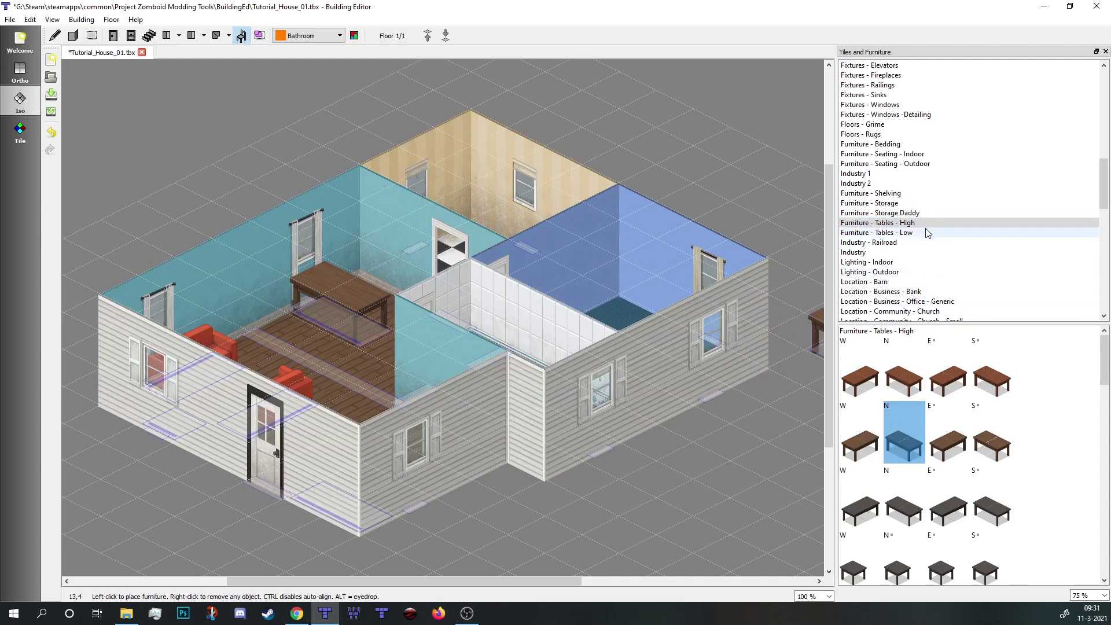
From Furniture - Tables - Low, place a long wooden table between the red couches and a small dark cabinet table by the interior wall
click(891, 232)
click(860, 383)
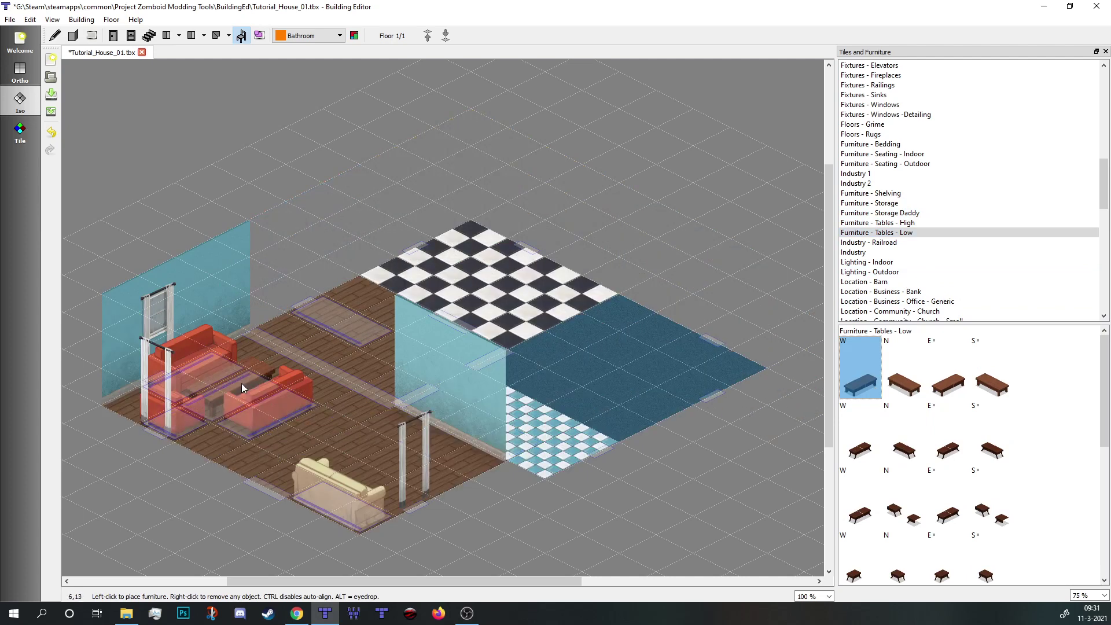
scroll(976, 408, down, 1)
scroll(976, 408, down, 2)
click(894, 515)
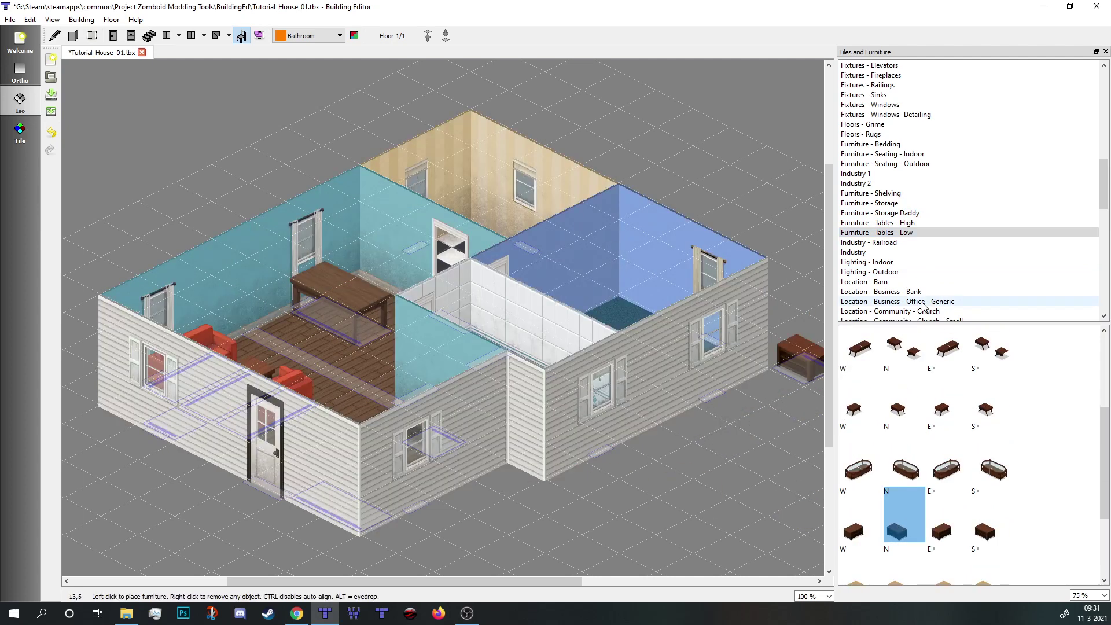
Place the white refrigerator from Appliances - Refrigeration in the kitchen corner beside the living area
scroll(969, 237, up, 8)
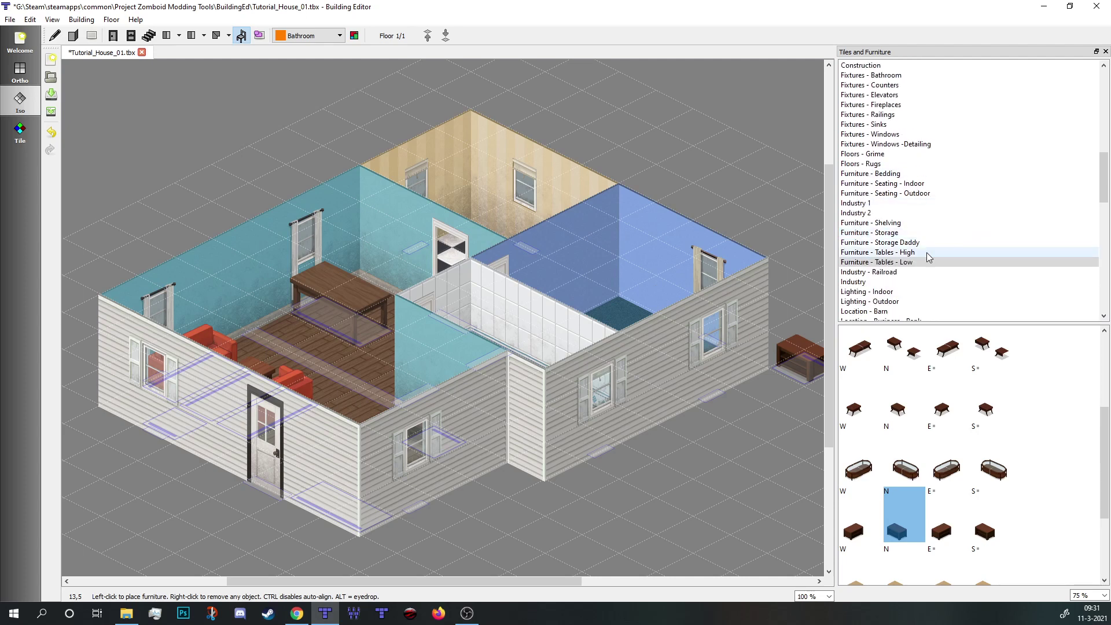
scroll(972, 263, down, 15)
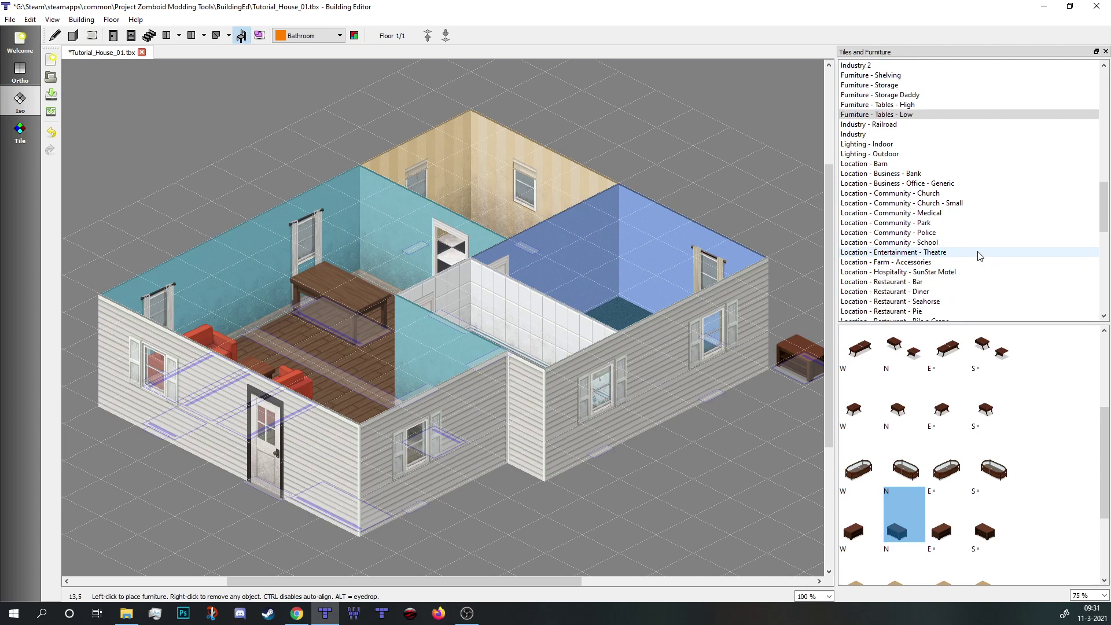
scroll(980, 255, up, 9)
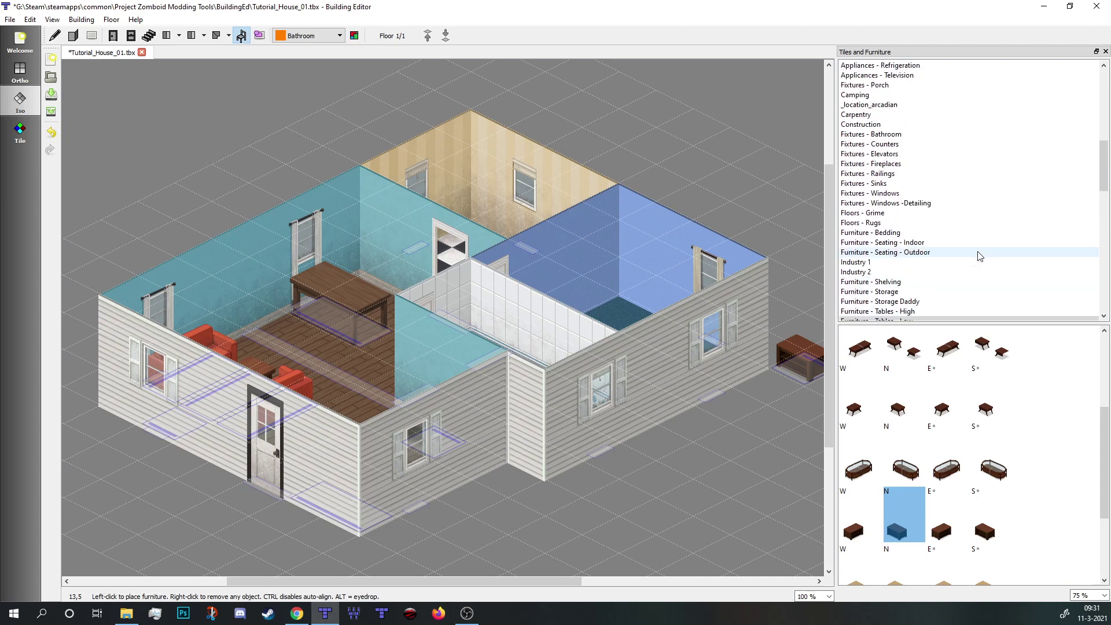
scroll(978, 252, up, 4)
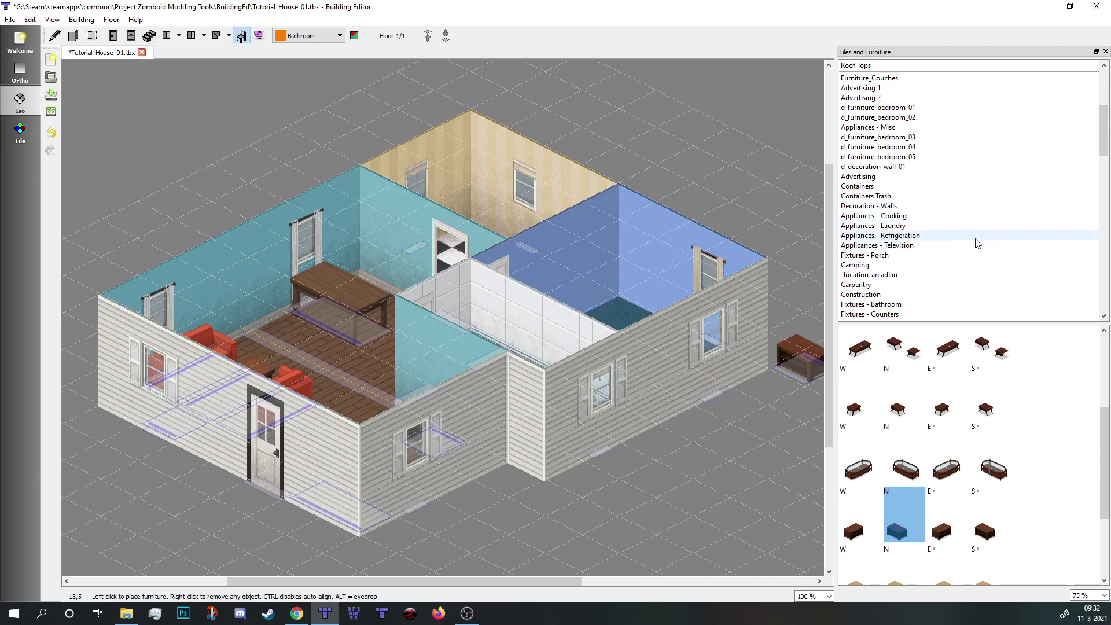
click(977, 241)
click(858, 373)
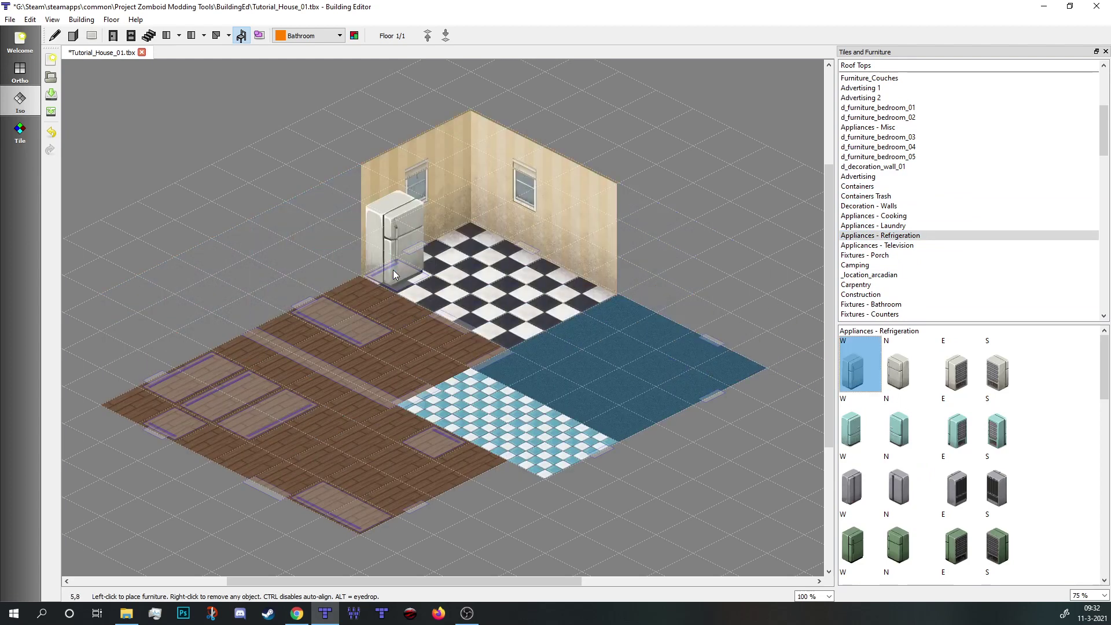
Place the black-and-white stove from Appliances - Cooking against the kitchen's exterior wall, next to the window
click(920, 217)
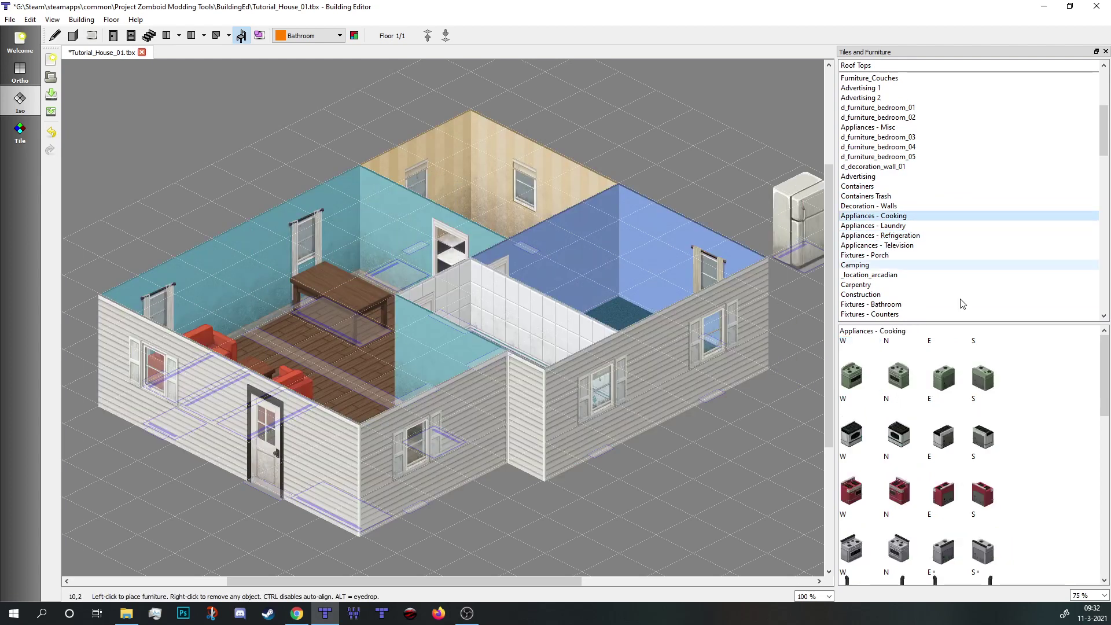
click(861, 442)
click(544, 272)
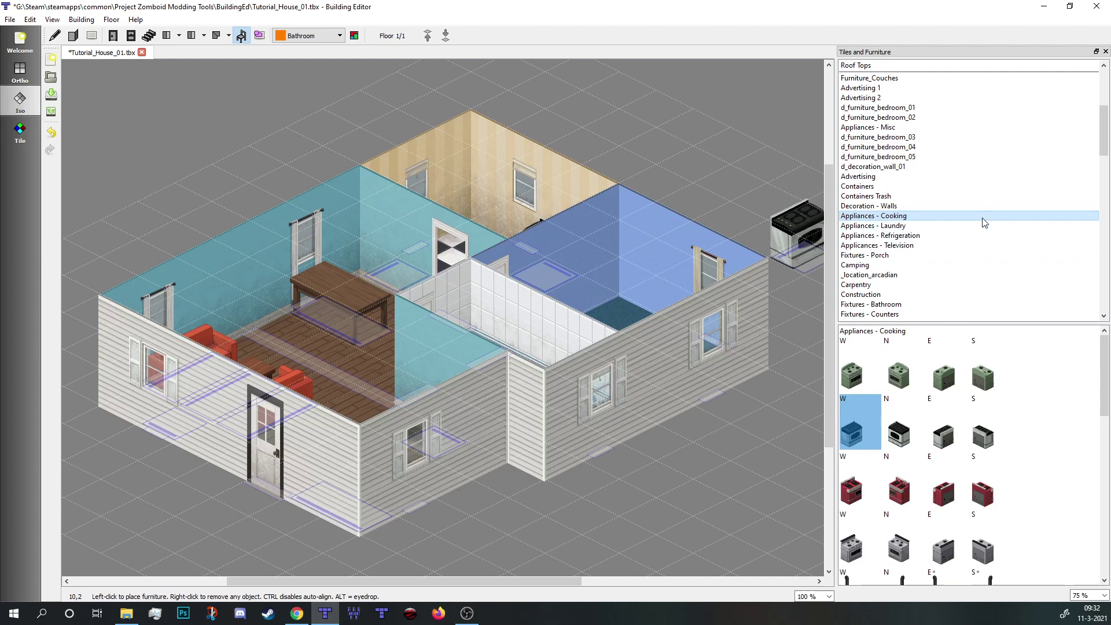
Place four dark wooden chairs from Furniture - Seating - Indoor along both sides of the dining table
scroll(982, 220, down, 7)
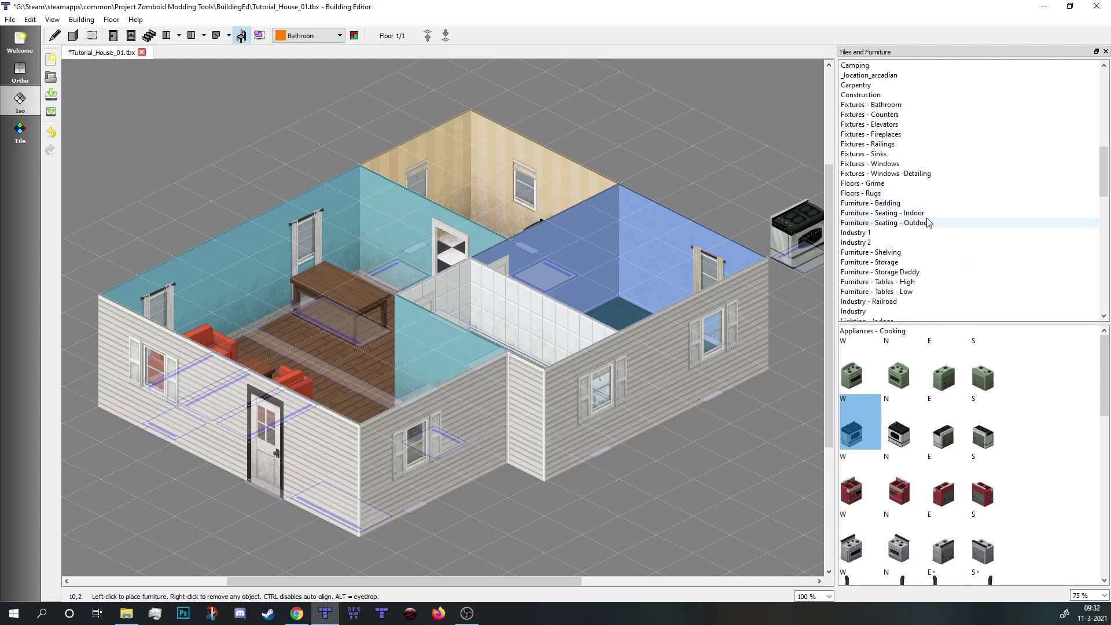
click(920, 213)
scroll(949, 445, down, 10)
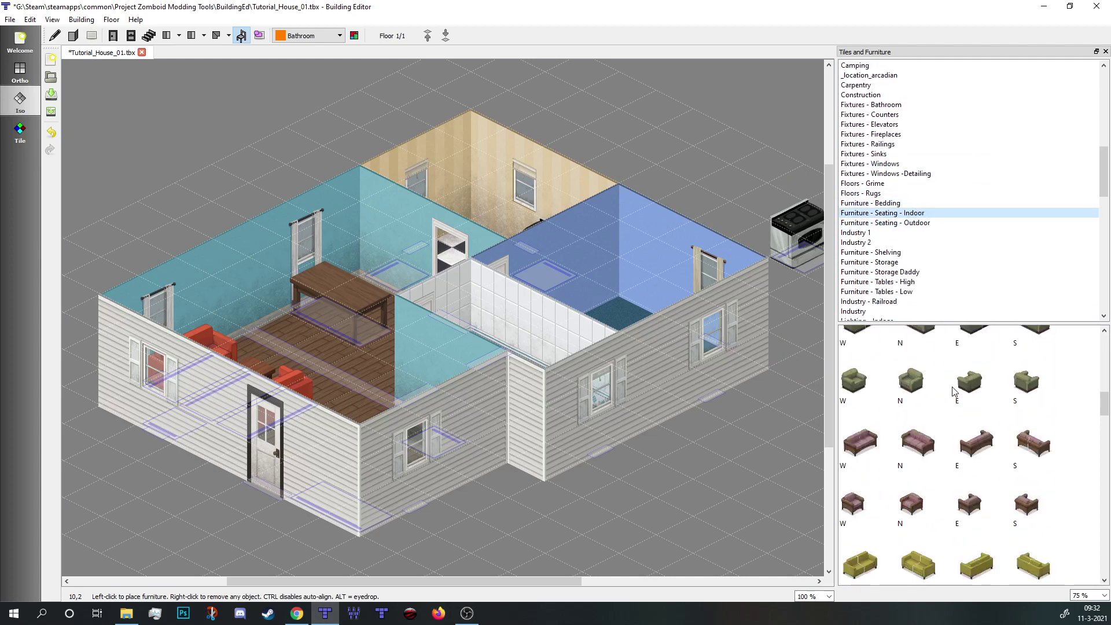
scroll(949, 446, down, 5)
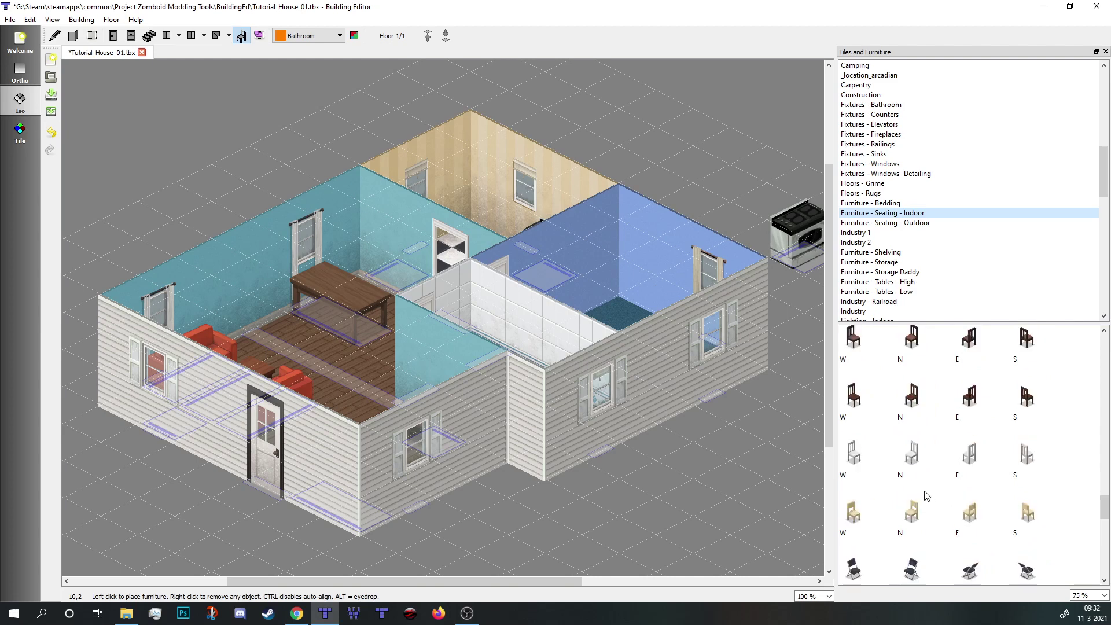
click(911, 393)
click(437, 283)
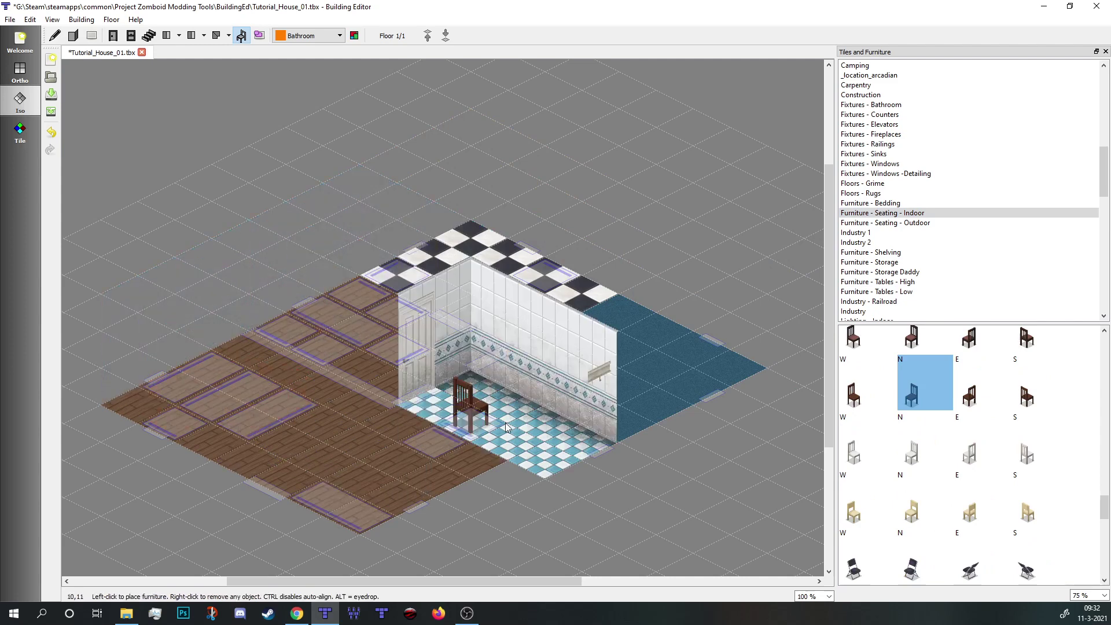
Place the gray television from Appliances - Television on the small dark cabinet table in the living area
scroll(960, 223, up, 4)
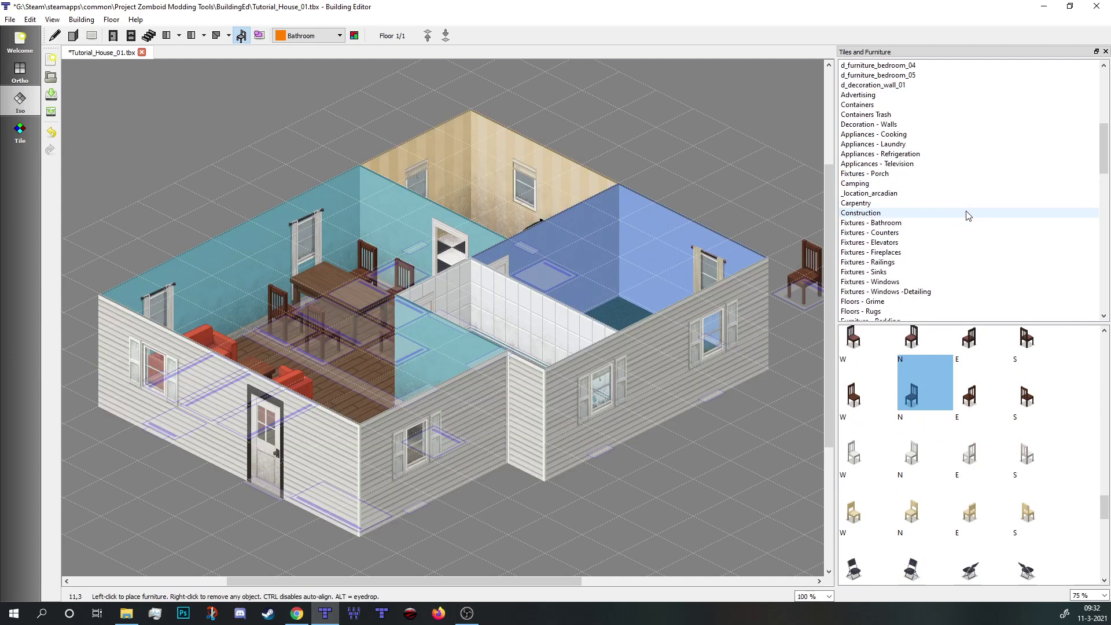
scroll(968, 215, up, 4)
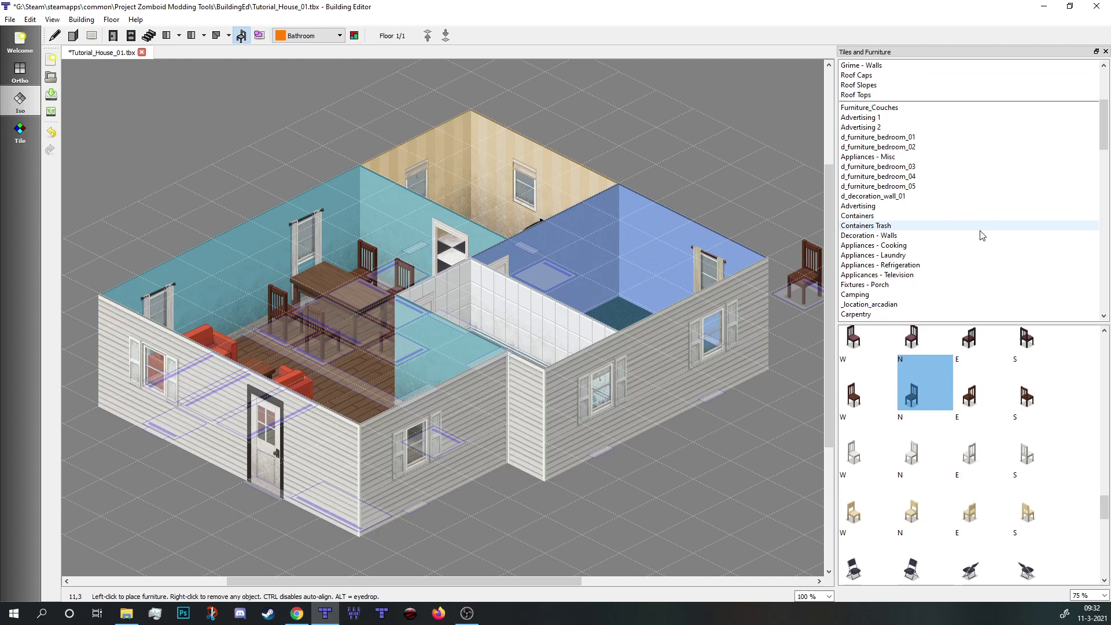
scroll(981, 237, down, 2)
click(891, 223)
click(884, 370)
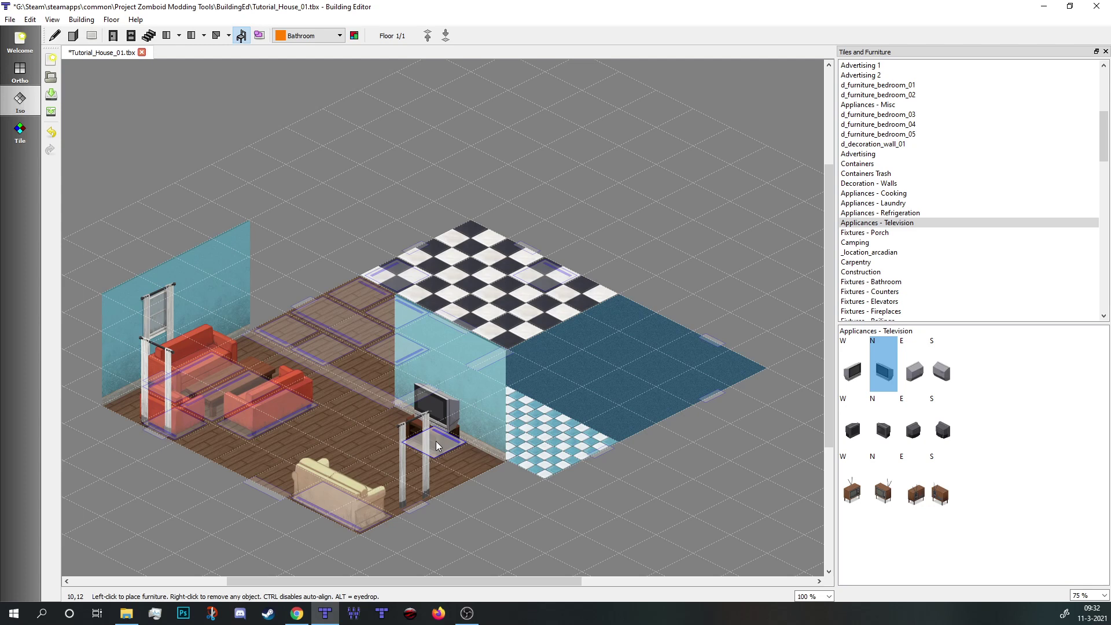
Place the dark wooden bookcase from Furniture - Shelving against the living area wall, beside the television
scroll(978, 290, down, 1)
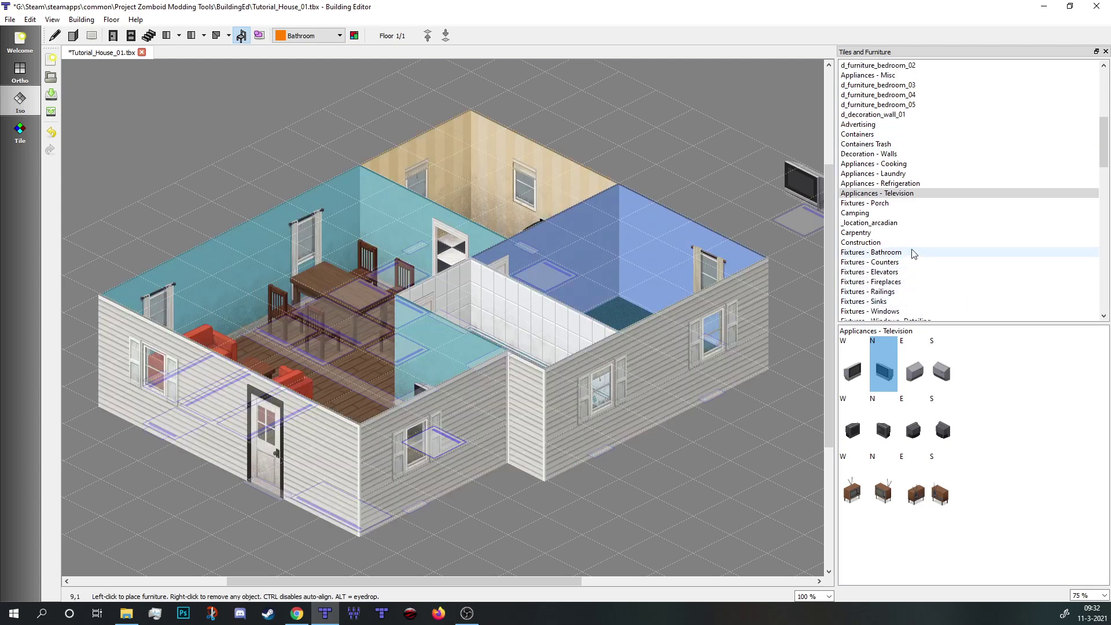
scroll(913, 254, down, 4)
click(922, 281)
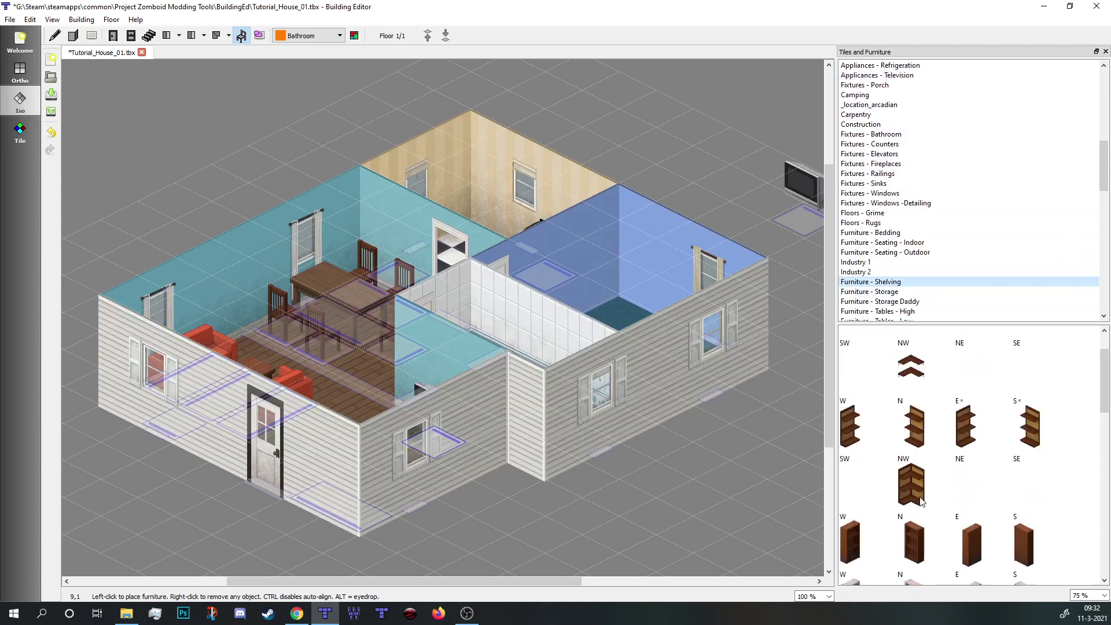
scroll(920, 500, down, 5)
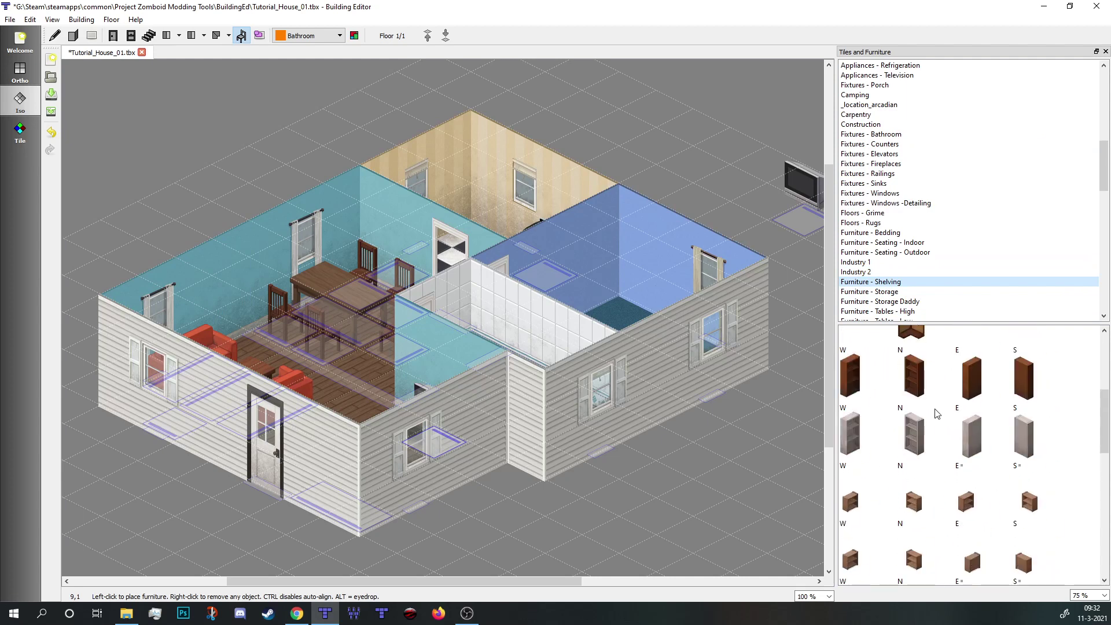
click(935, 383)
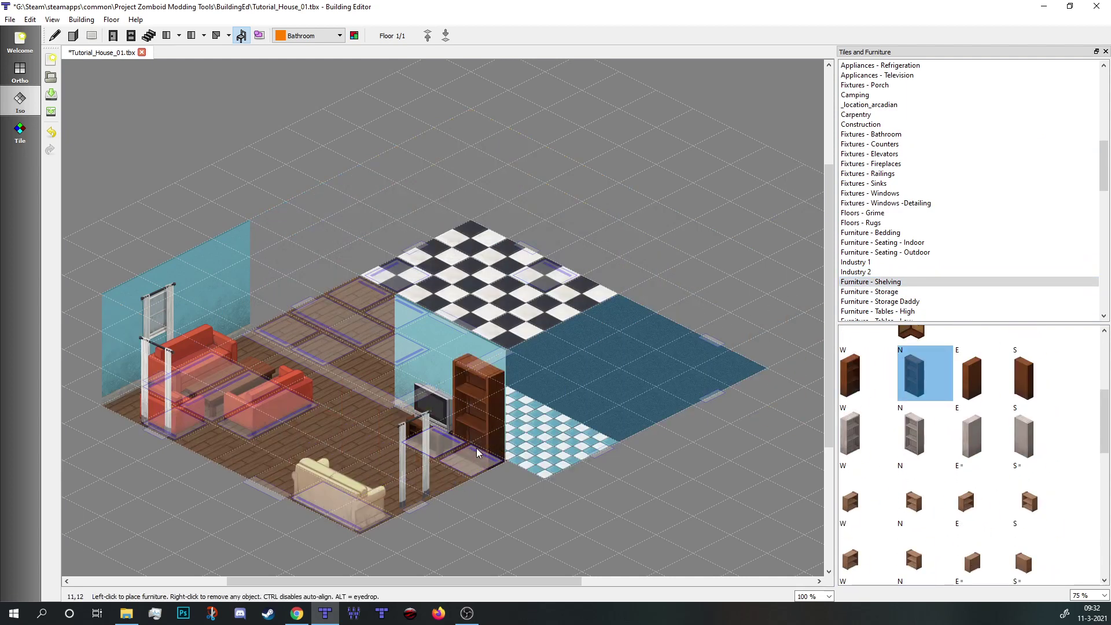
click(477, 452)
Place the low brown shelf against the living area's exterior wall and a small wooden side table from Furniture - Storage in the corner by the red sofa
click(926, 496)
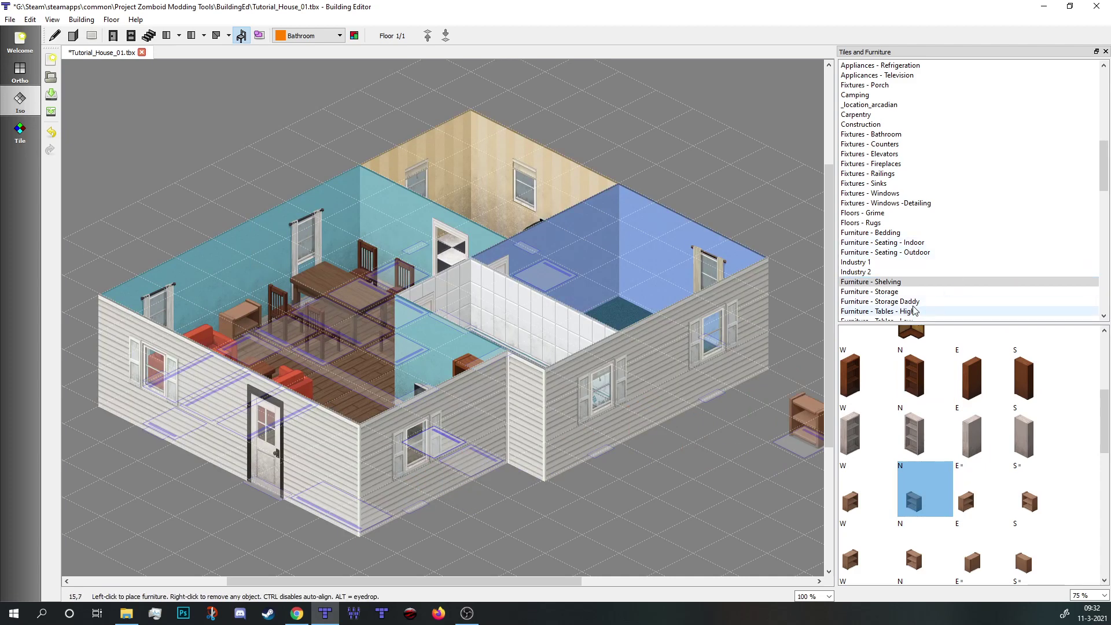
click(955, 292)
scroll(936, 390, down, 5)
scroll(936, 390, down, 3)
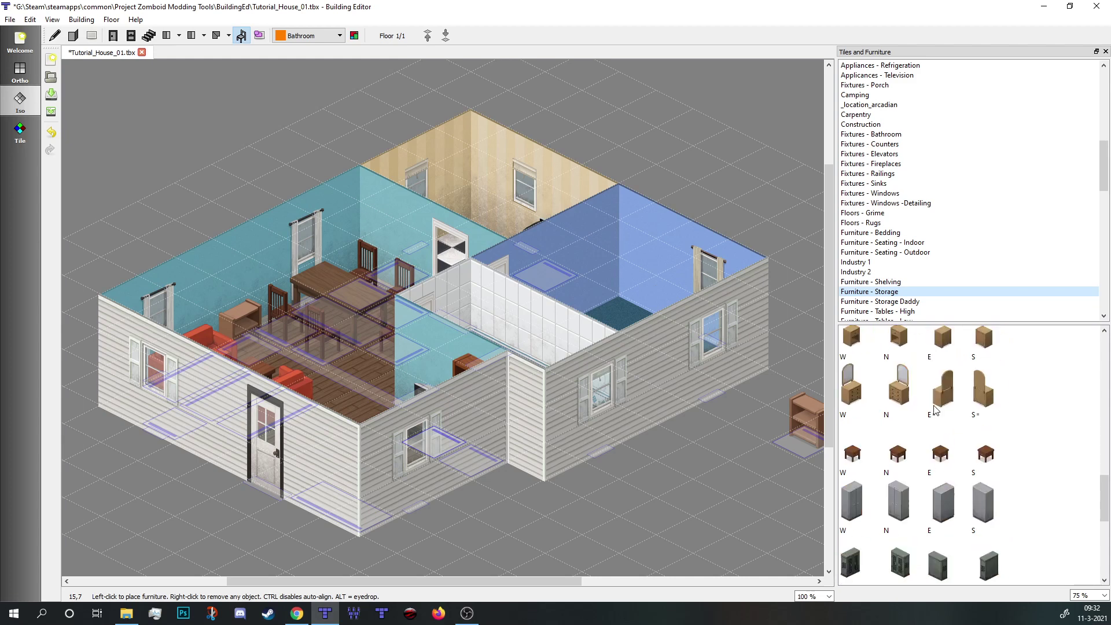
click(917, 443)
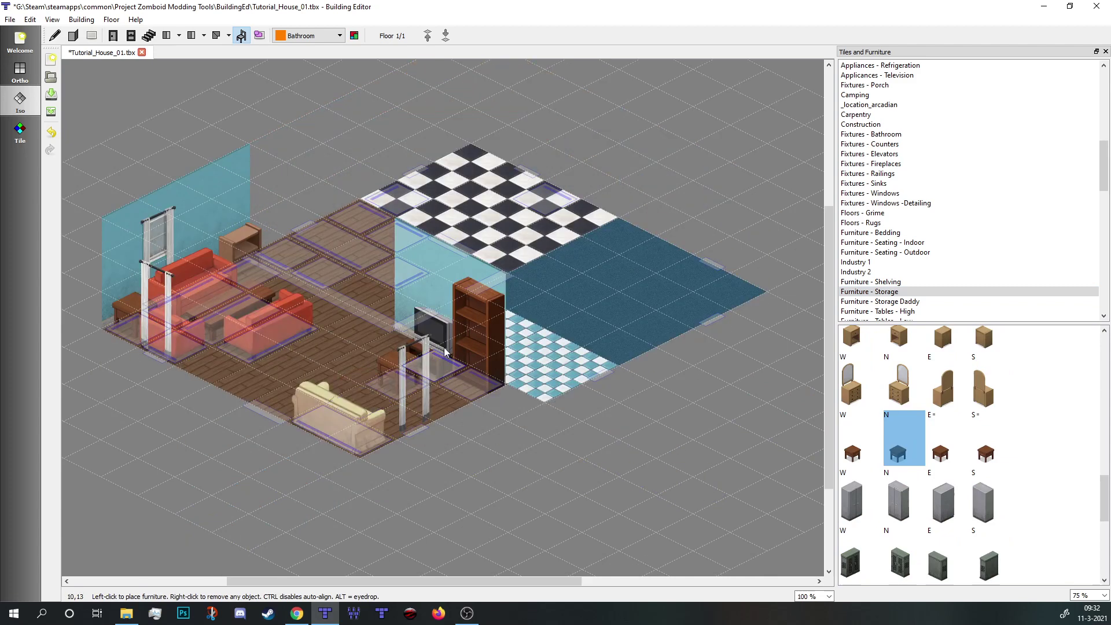
Place the white bathtub with shower and the white toilet from Fixtures - Bathroom side by side along the bathroom's inner wall
click(978, 133)
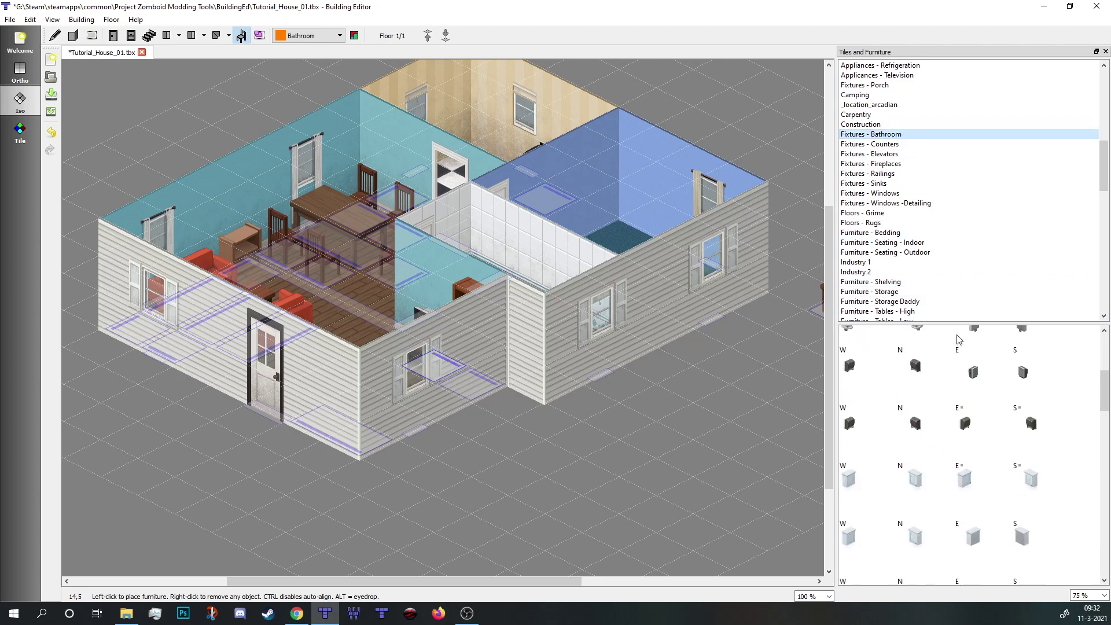
click(925, 386)
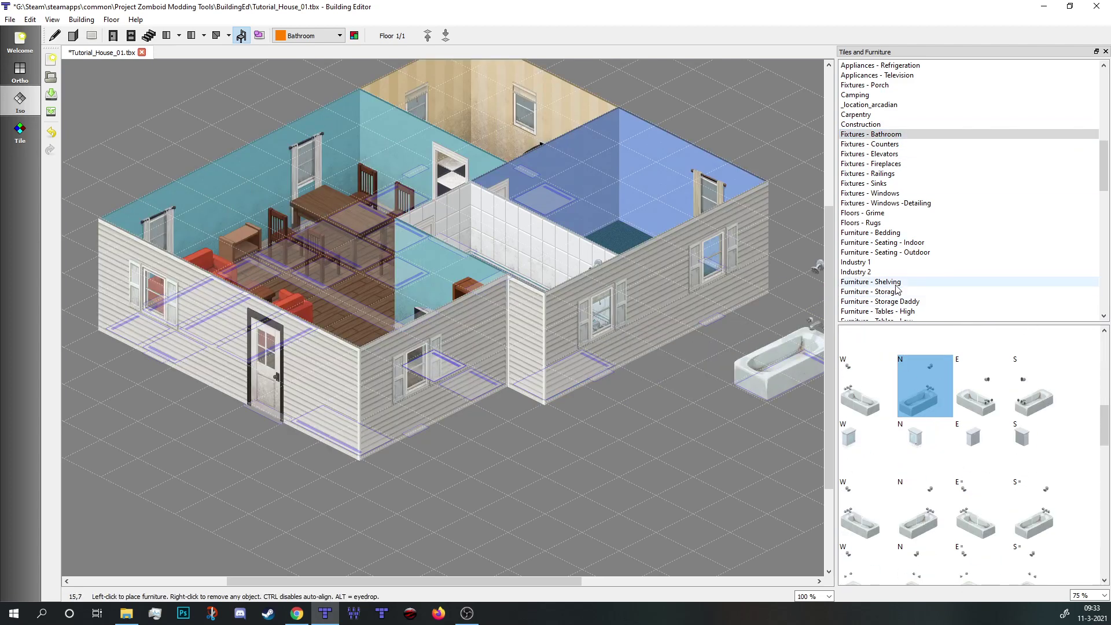
click(661, 335)
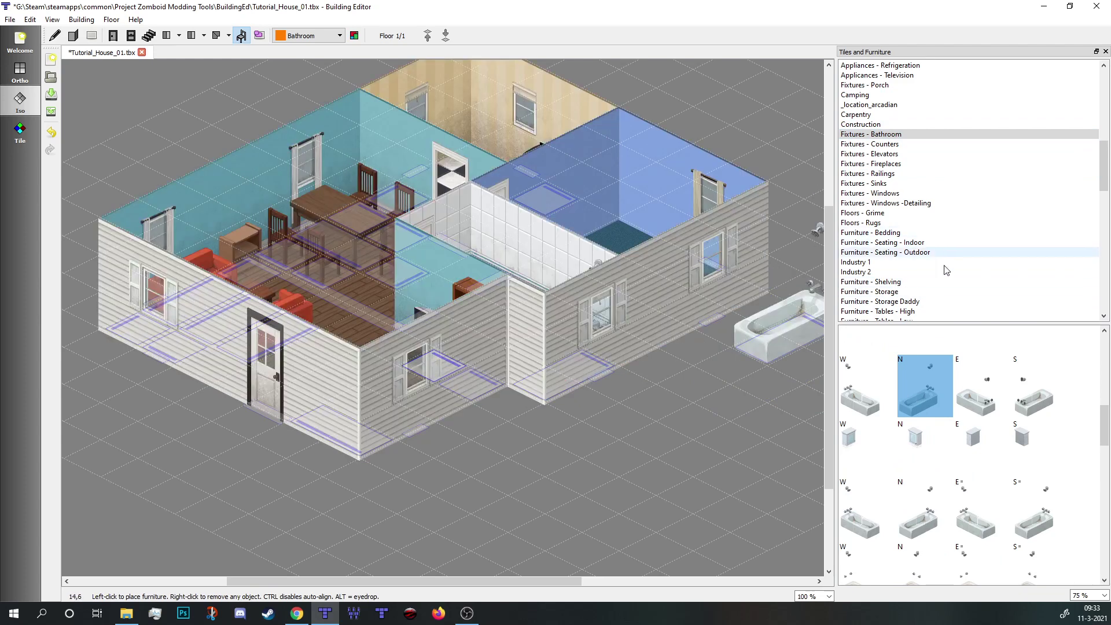
scroll(955, 451, up, 3)
click(924, 365)
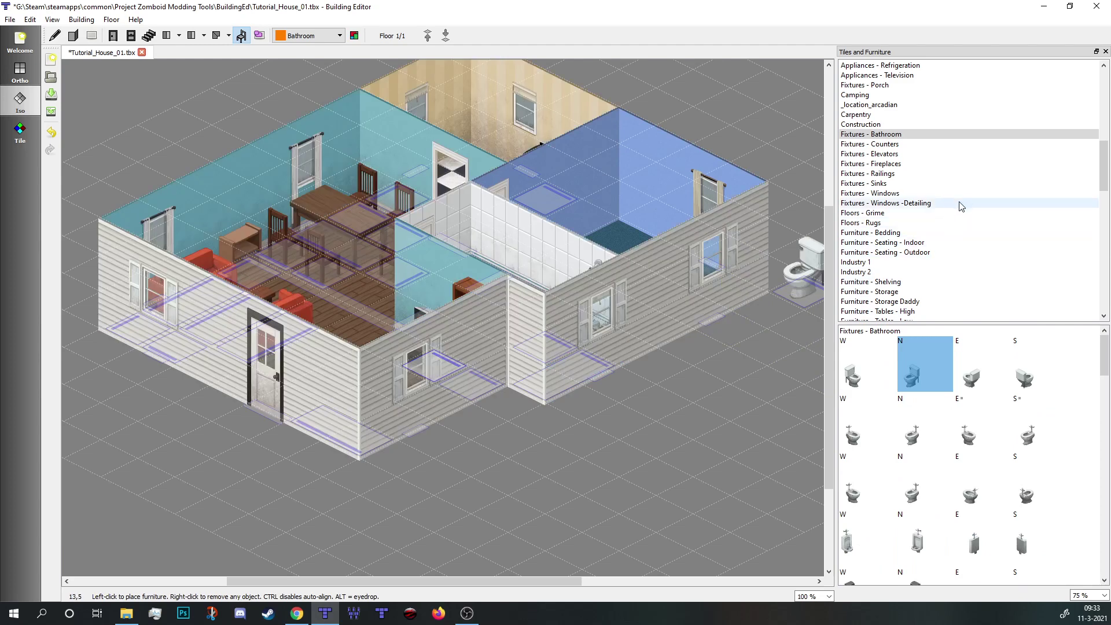
click(911, 184)
scroll(881, 475, down, 3)
click(883, 454)
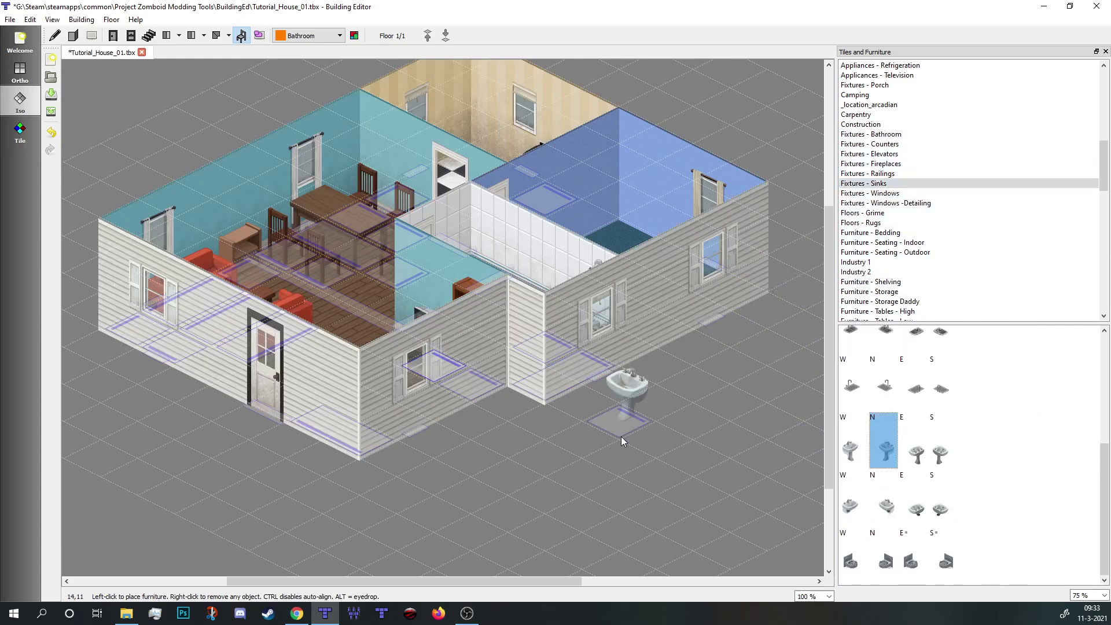
click(884, 507)
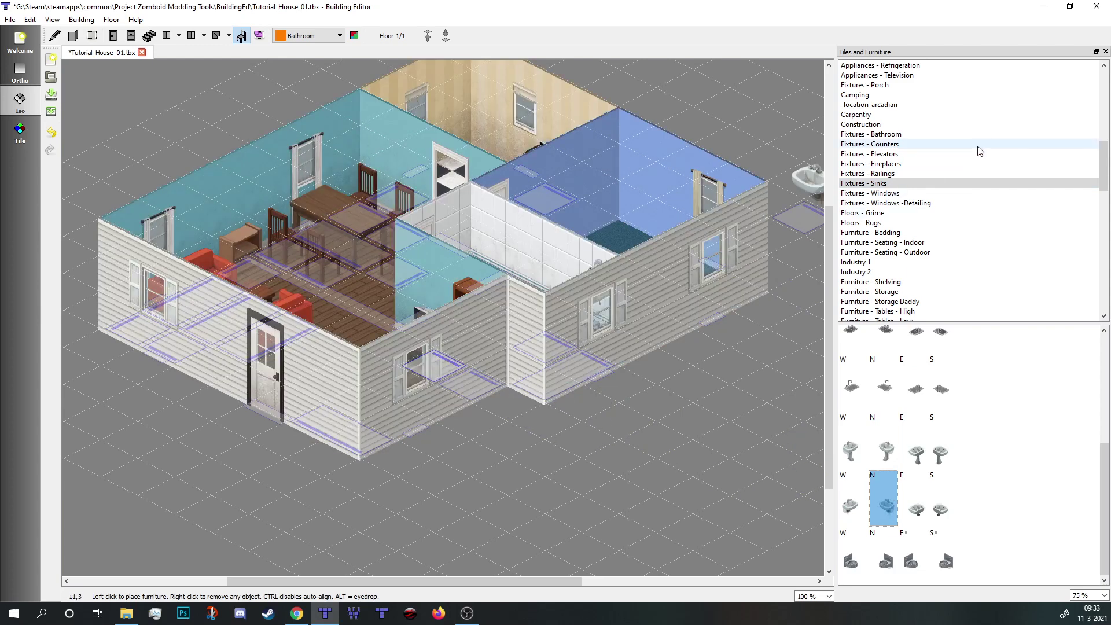
Place two cream counters from Fixtures - Counters along the tiled bathroom wall, next to the toilet
click(978, 145)
scroll(906, 405, down, 5)
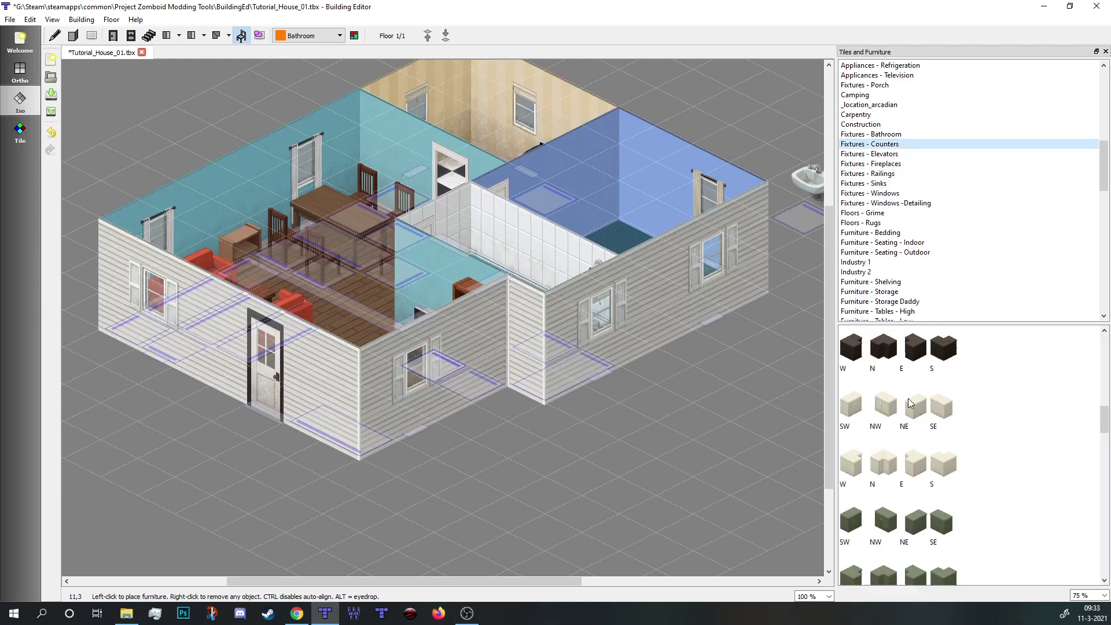
click(887, 394)
drag(477, 308, 519, 301)
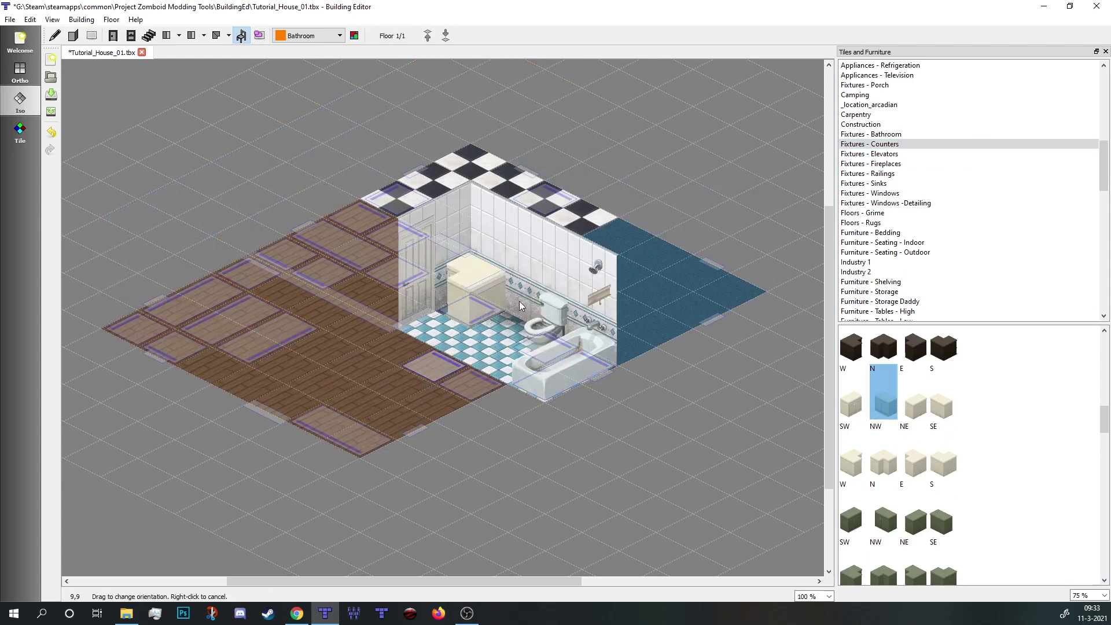
drag(570, 262, 531, 331)
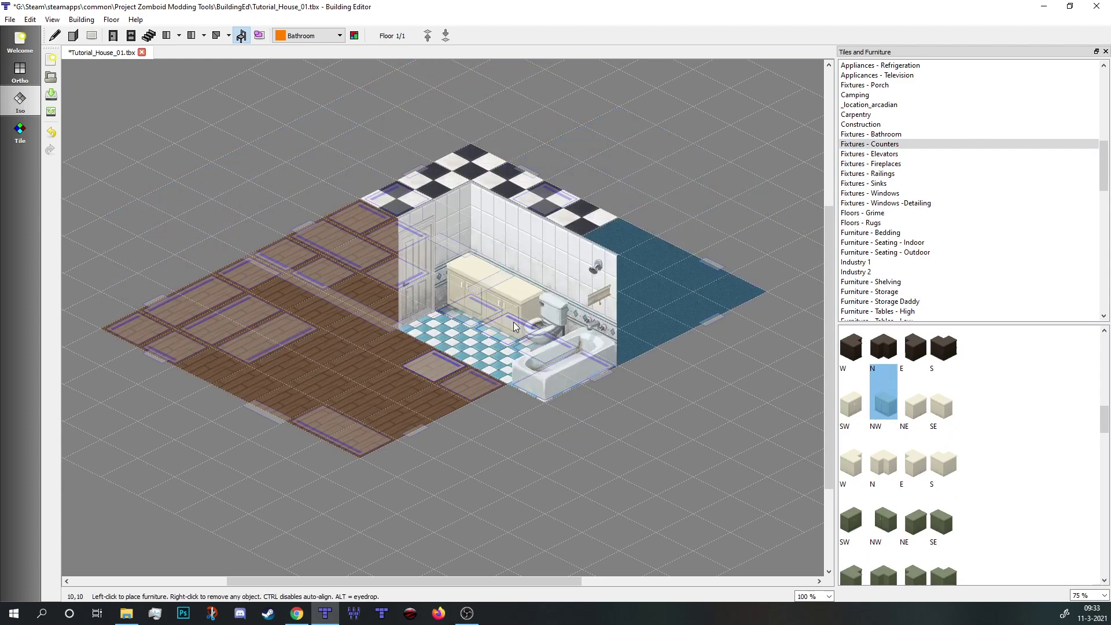
Line the kitchen walls with light-topped brown counters, and fit white sinks from Fixtures - Sinks on the kitchen and bathroom counters
scroll(902, 393, up, 5)
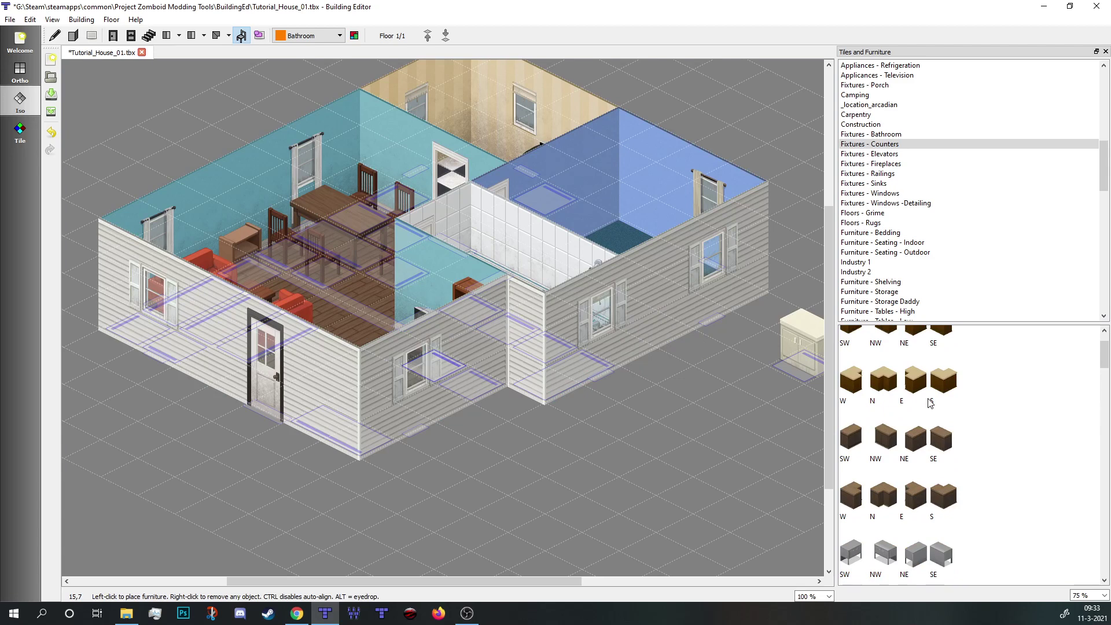
scroll(930, 403, up, 2)
click(883, 434)
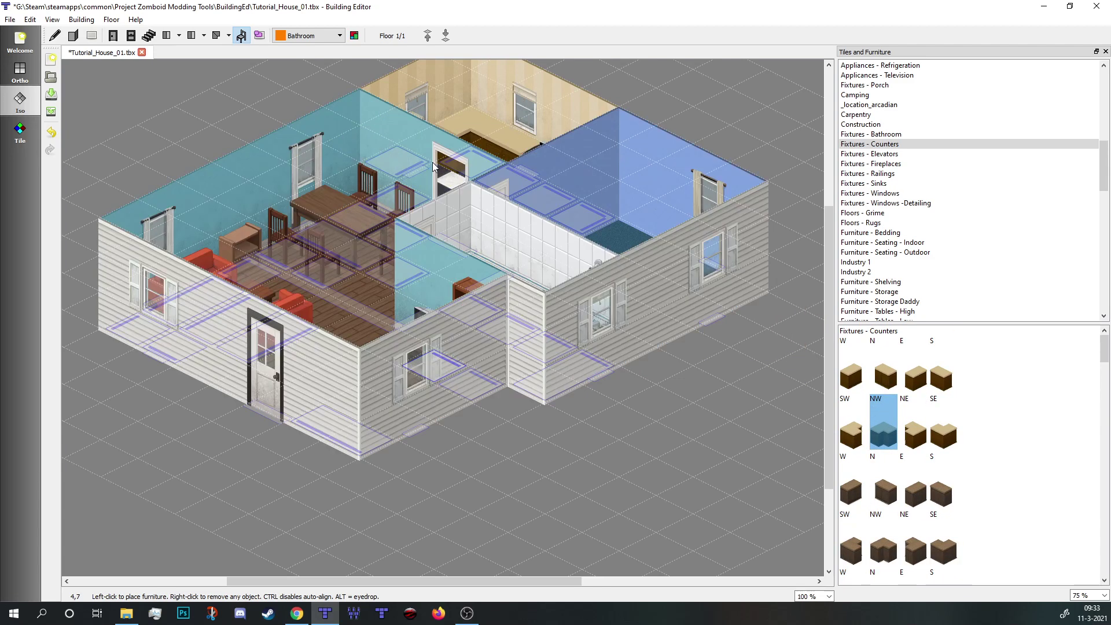
click(877, 184)
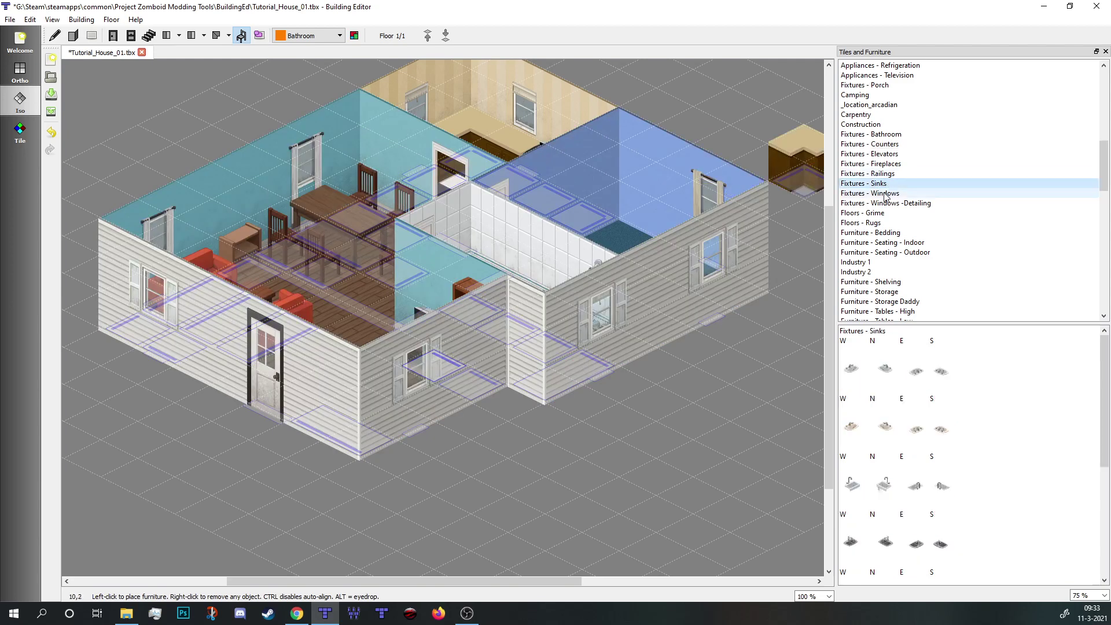
click(883, 365)
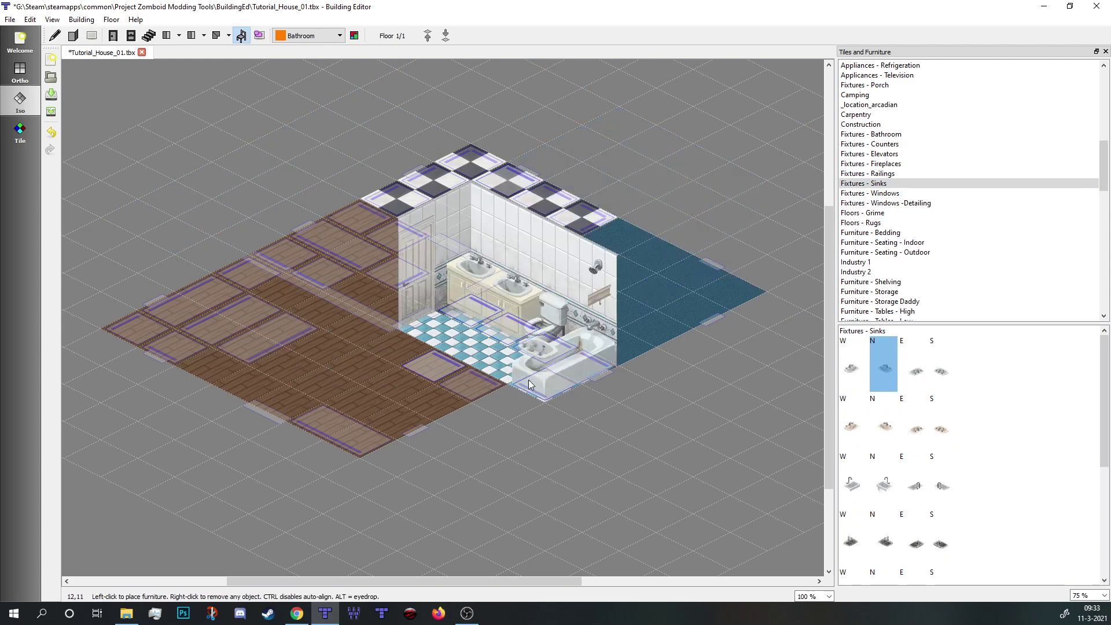
Hang the wide mirror from Walls - Decoration on the bathroom wall above the two sinks
scroll(972, 243, down, 20)
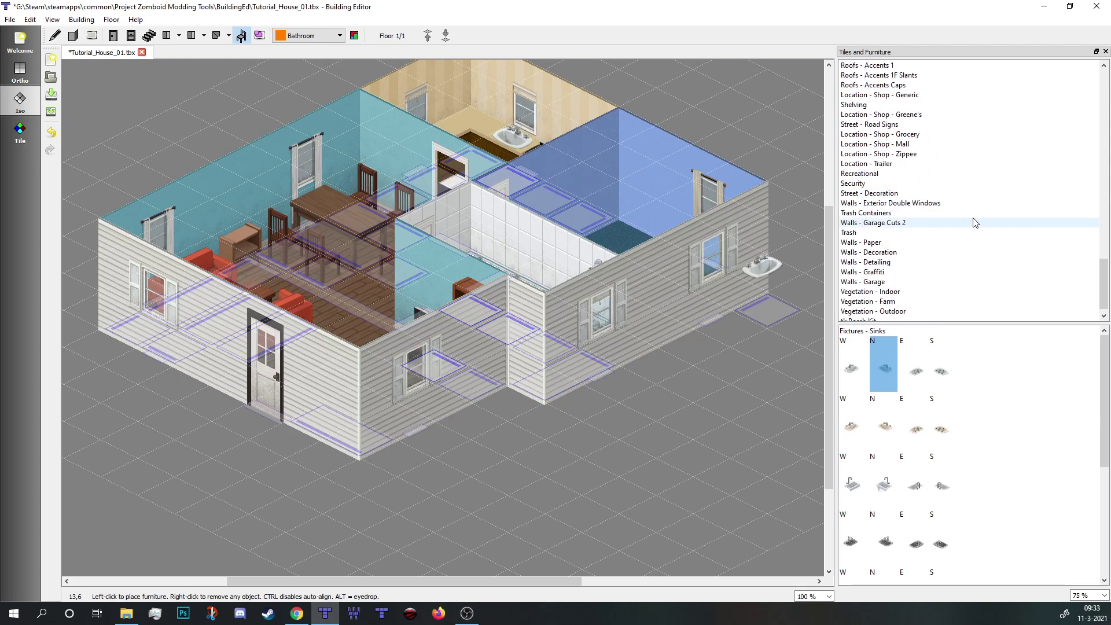
scroll(973, 221, down, 1)
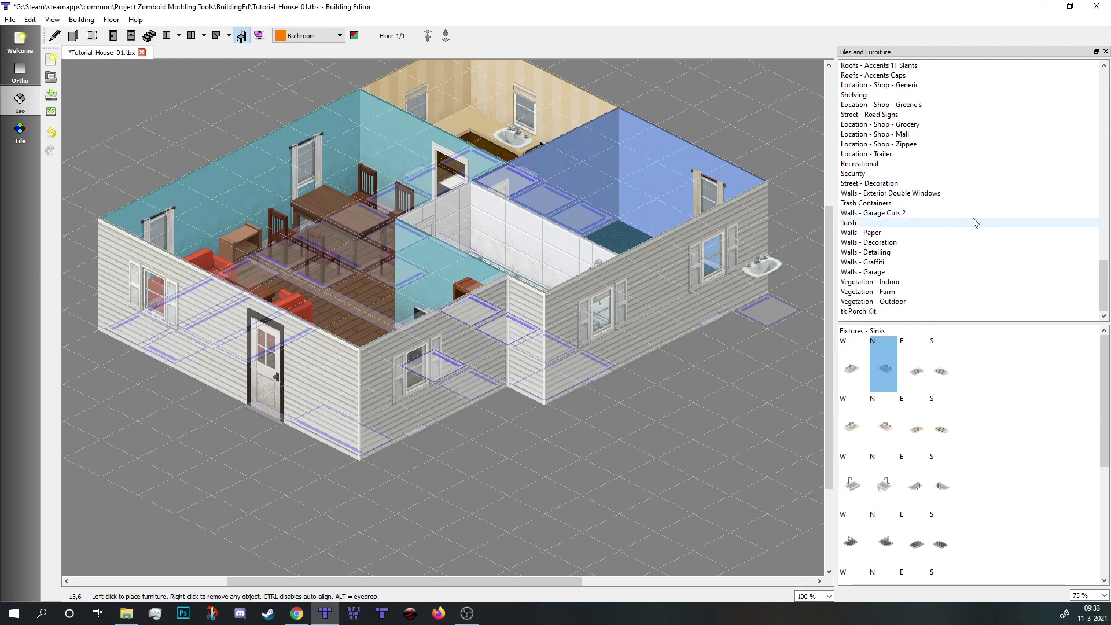
click(879, 242)
click(906, 362)
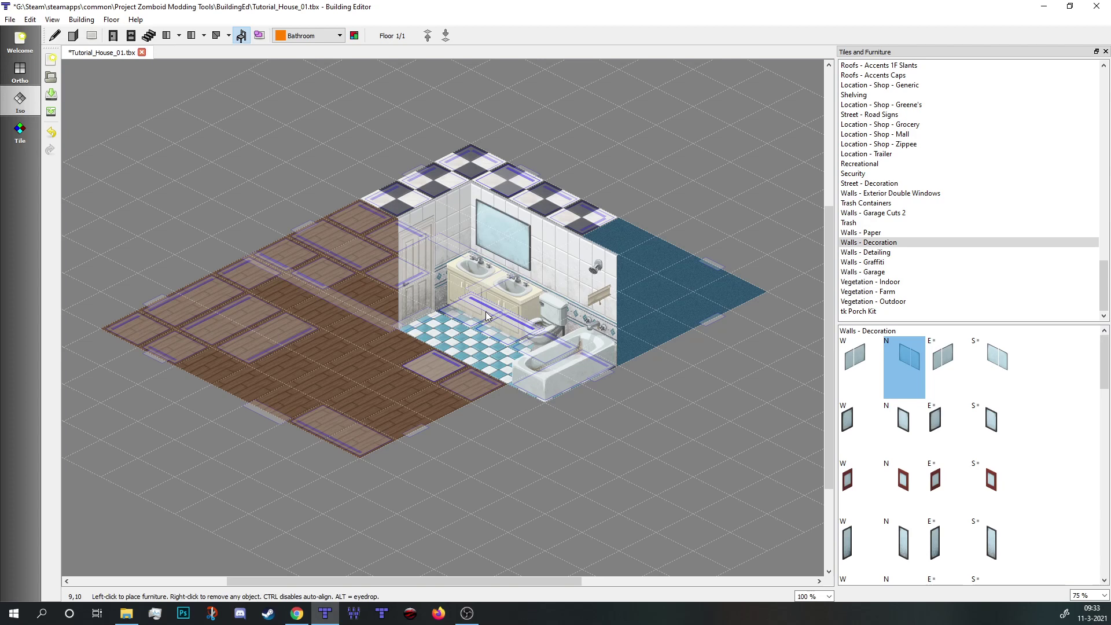
Hang the American flag on the wall above the television and the landscape painting between the windows of the living area's exterior wall
scroll(925, 405, down, 3)
click(904, 385)
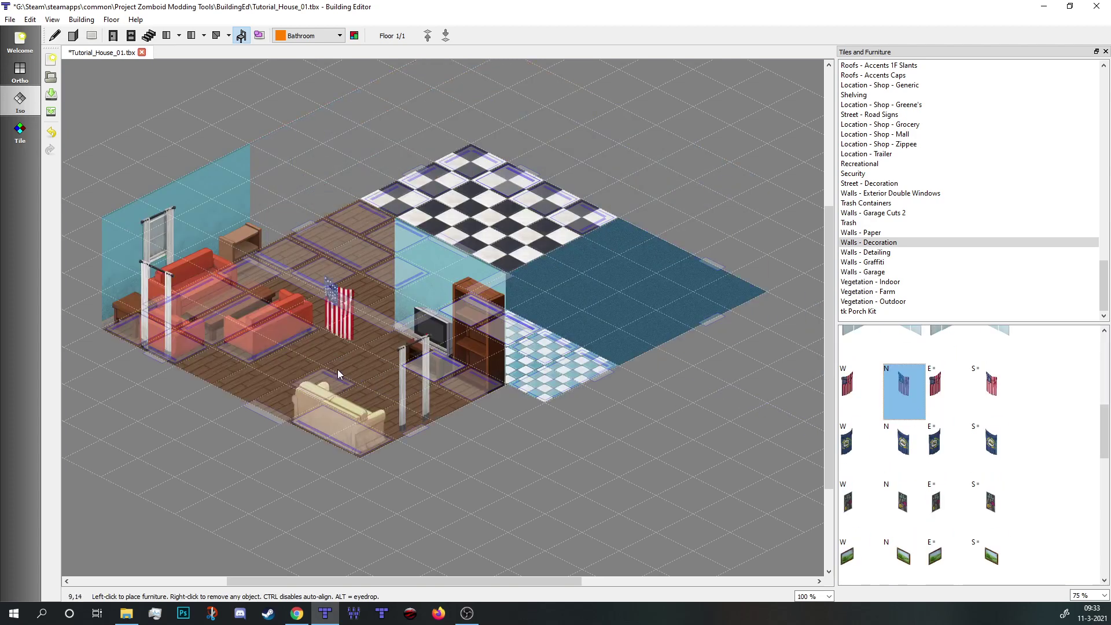
scroll(960, 474, down, 1)
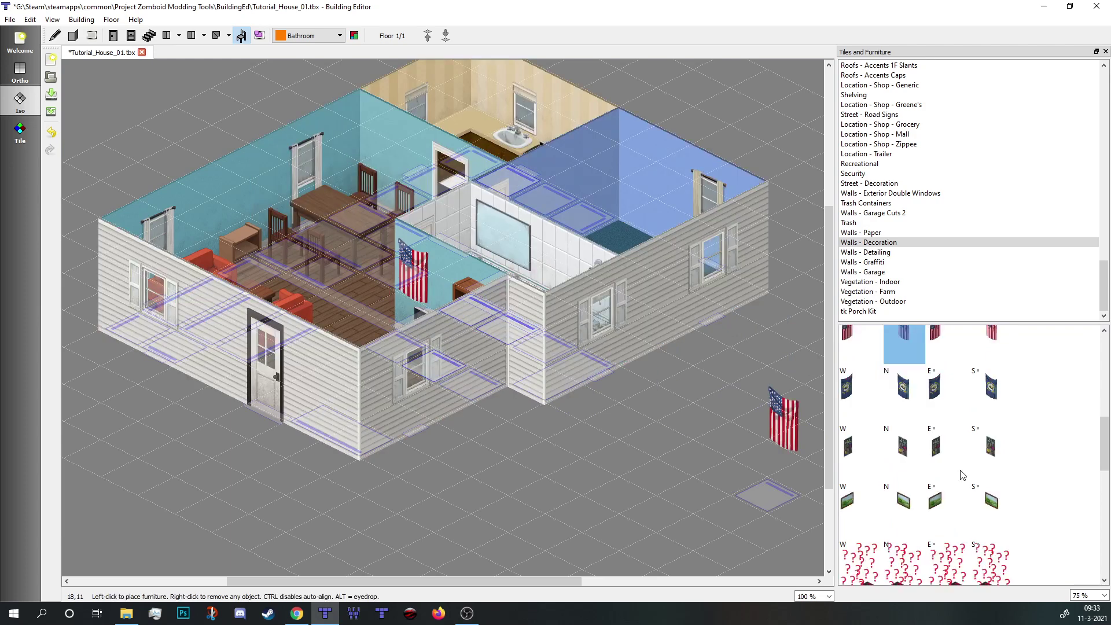
click(927, 507)
click(235, 270)
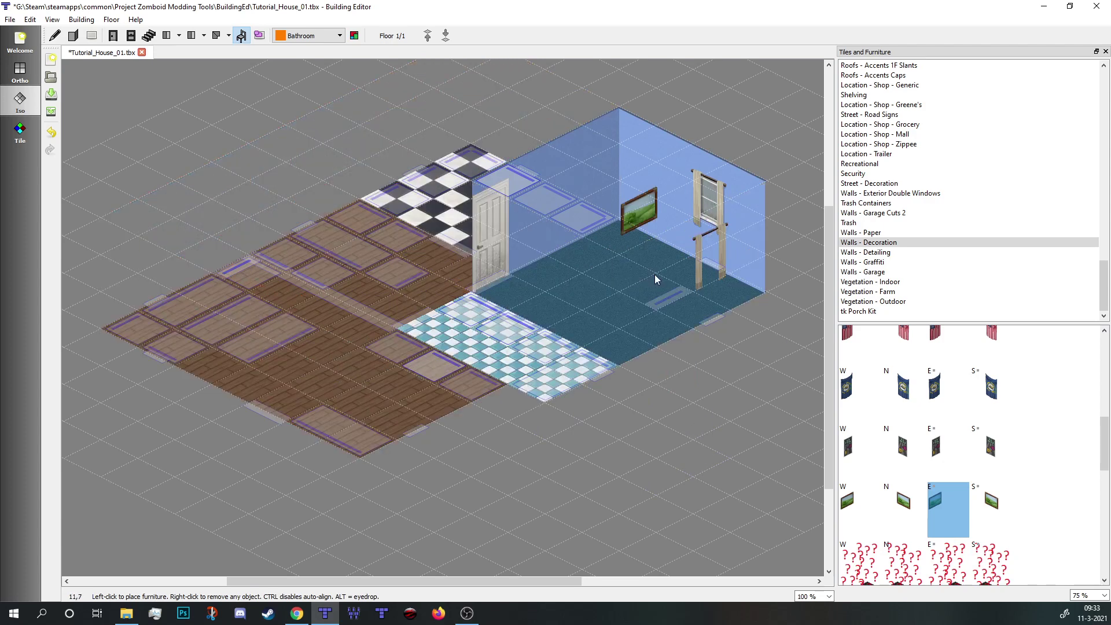
Place the dark wooden double bed with white bedding, facing E, from Furniture - Bedding against the bedroom's exterior wall
scroll(928, 238, up, 7)
scroll(929, 240, up, 12)
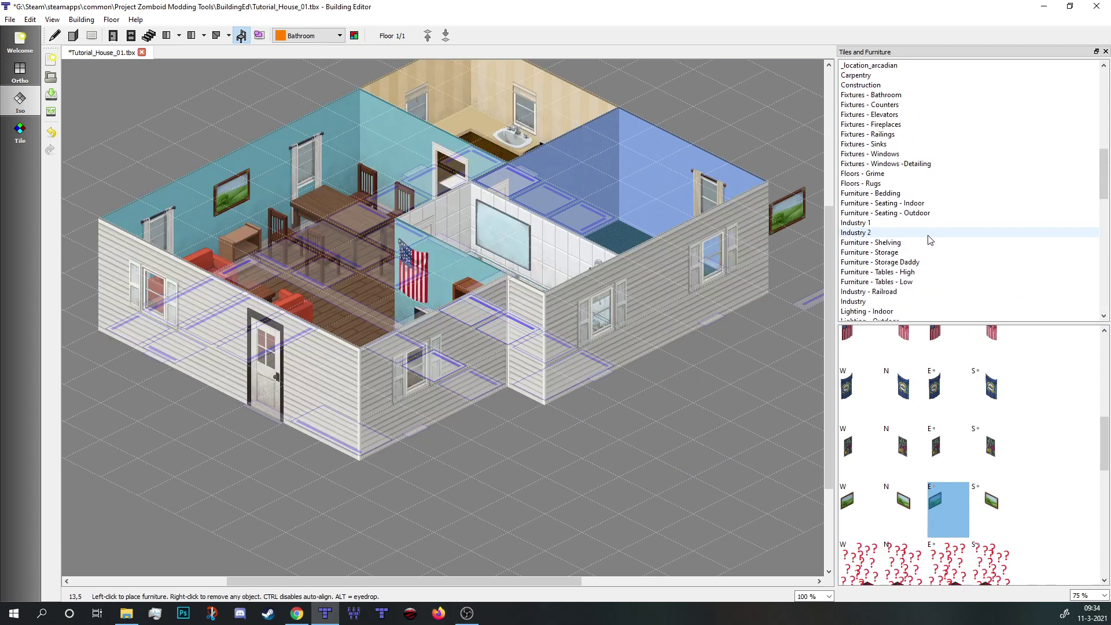
click(920, 193)
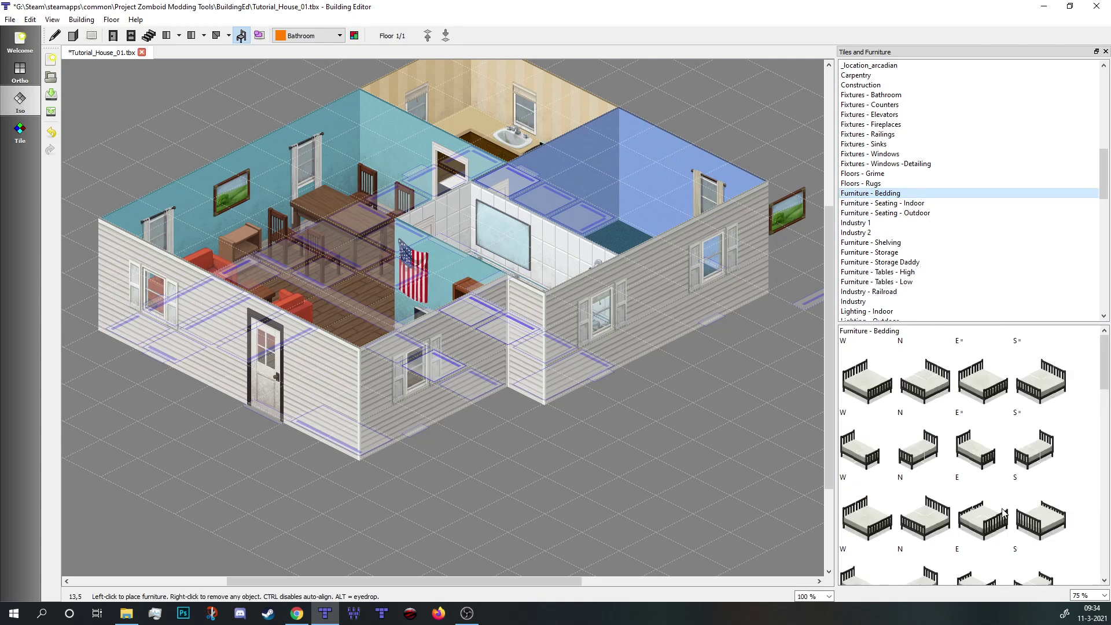
scroll(975, 340, down, 3)
scroll(977, 340, up, 2)
click(983, 397)
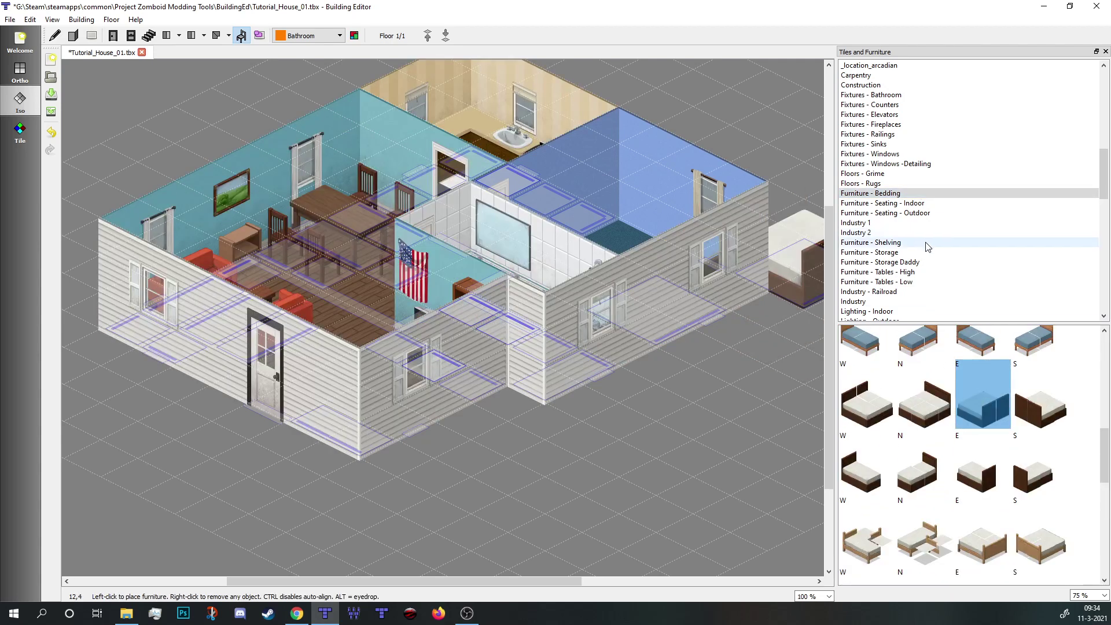
Place dark wooden nightstands from Furniture - Storage on both sides of the bed and the matching wardrobe near the bedroom door
click(885, 252)
scroll(965, 386, down, 3)
click(897, 400)
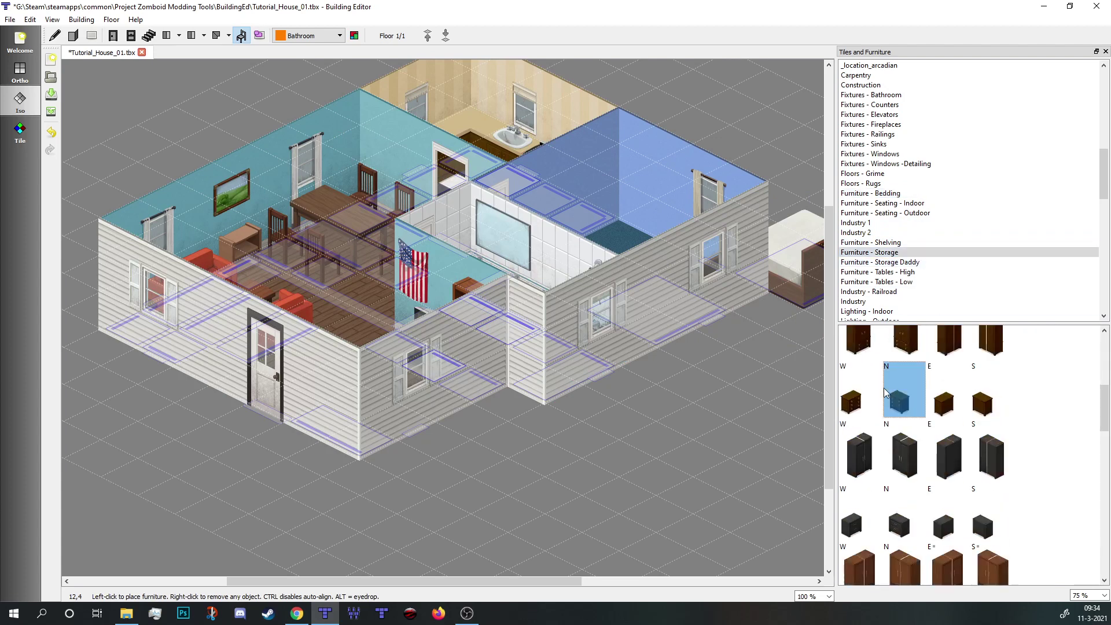
click(742, 302)
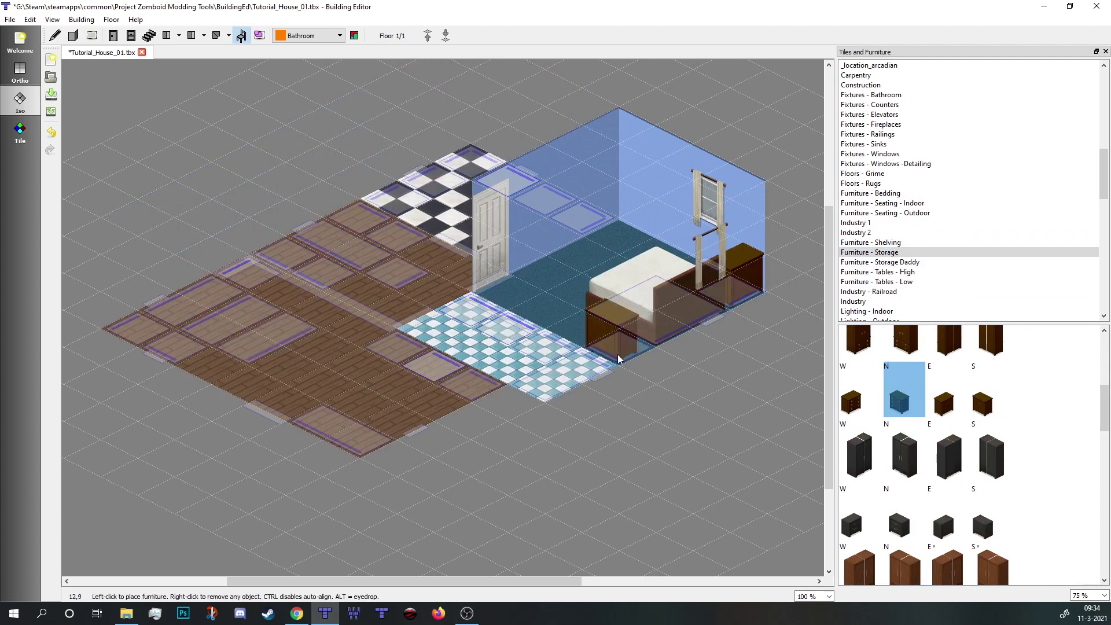
click(904, 341)
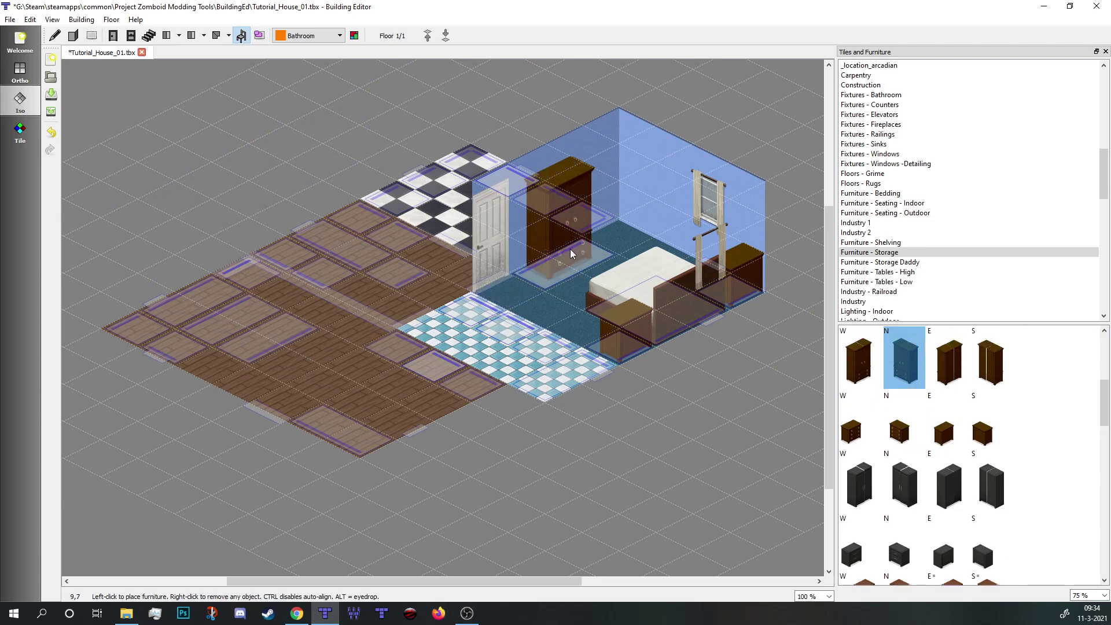
Hang the tall dark-framed mirror from Walls - Decoration on the bedroom wall beside the wardrobe
scroll(911, 217, down, 15)
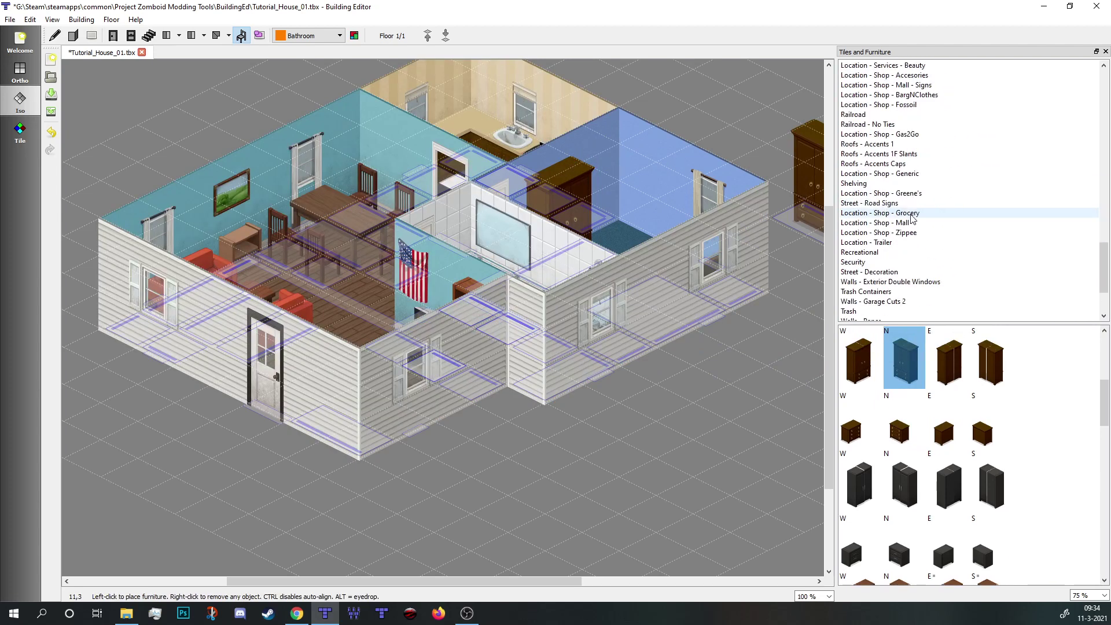
scroll(911, 217, down, 3)
click(897, 242)
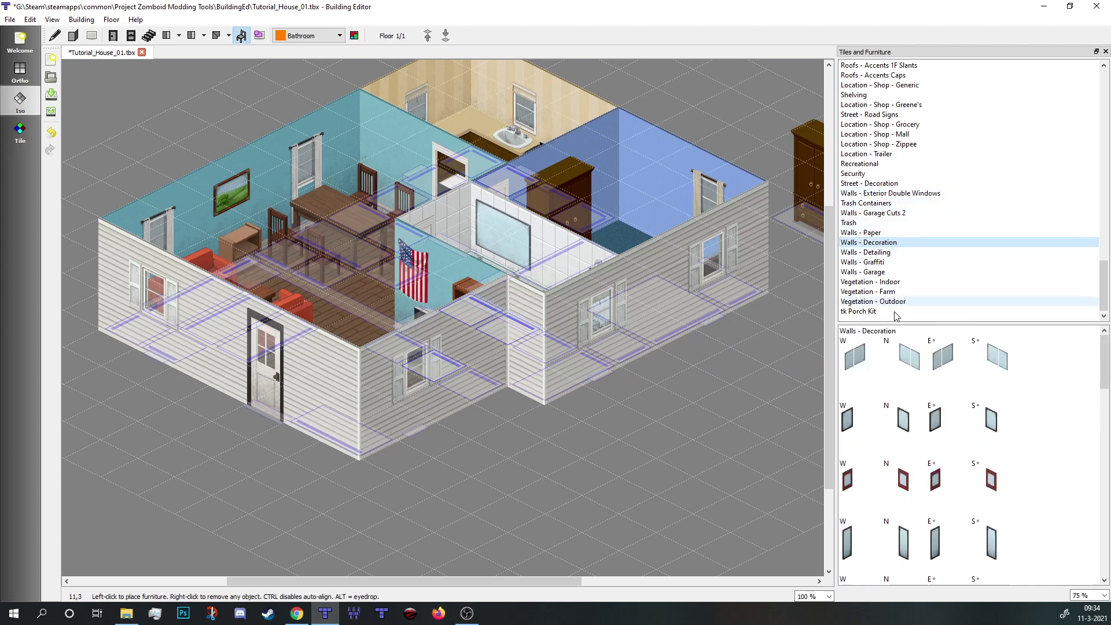
scroll(920, 409, down, 3)
click(904, 376)
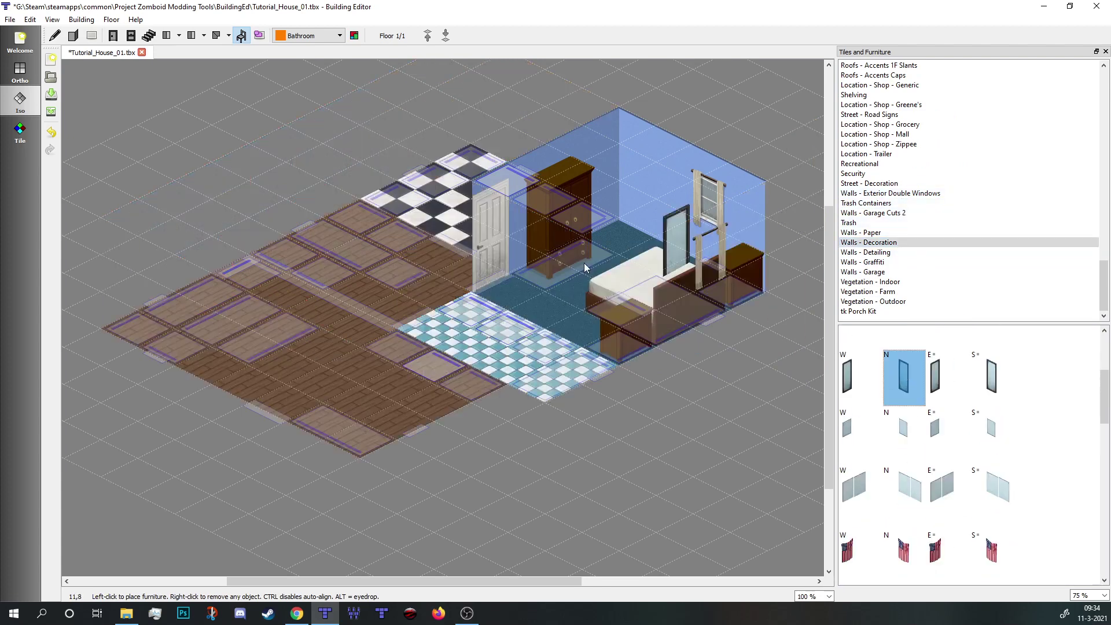
scroll(625, 249, up, 3)
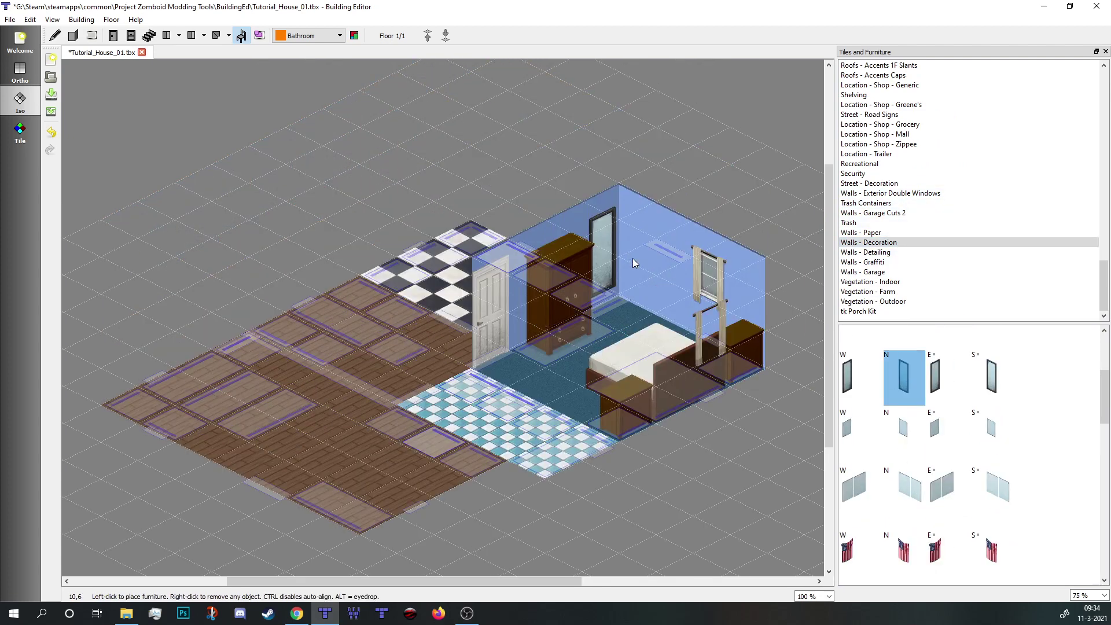
scroll(724, 465, down, 2)
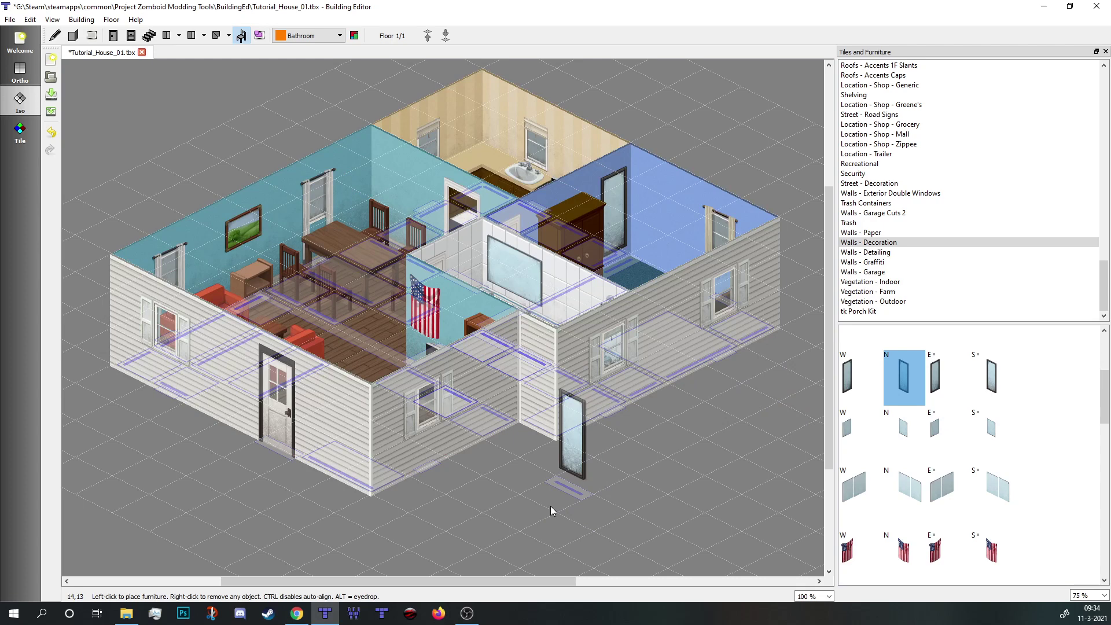
Select the W-facing light switch from Lighting - Indoor and look through the other indoor lamps
scroll(1007, 230, up, 15)
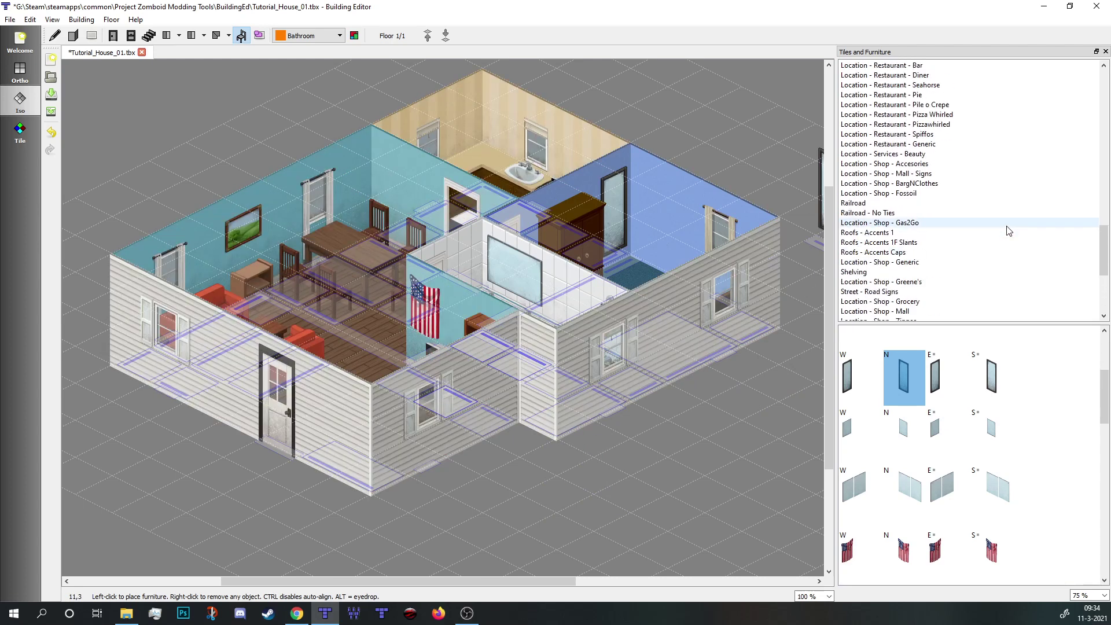
scroll(1006, 229, up, 1)
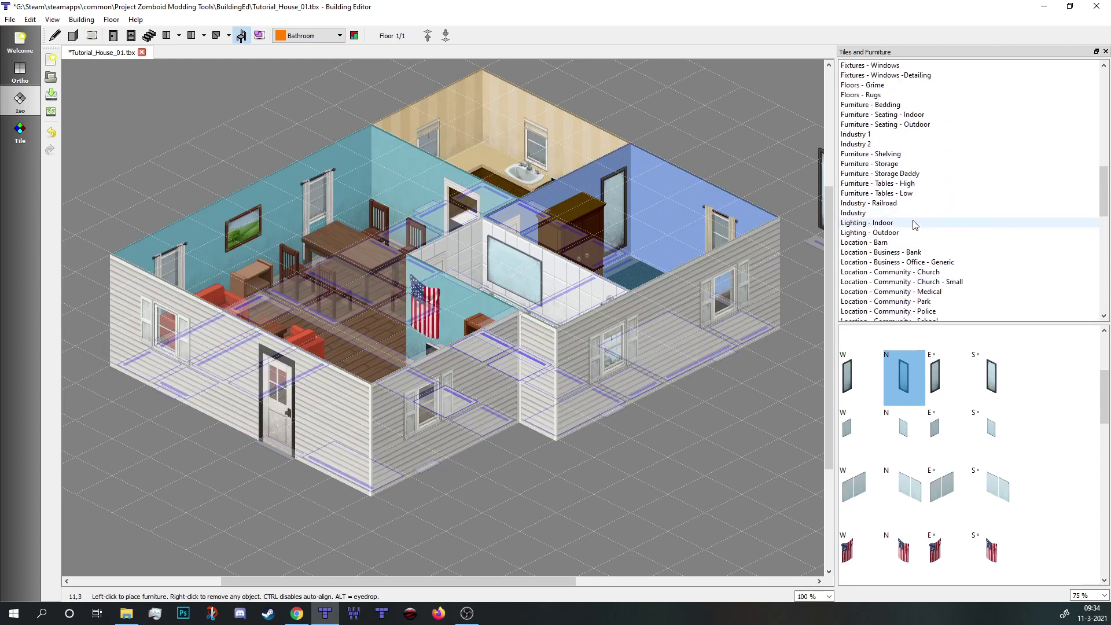
click(915, 224)
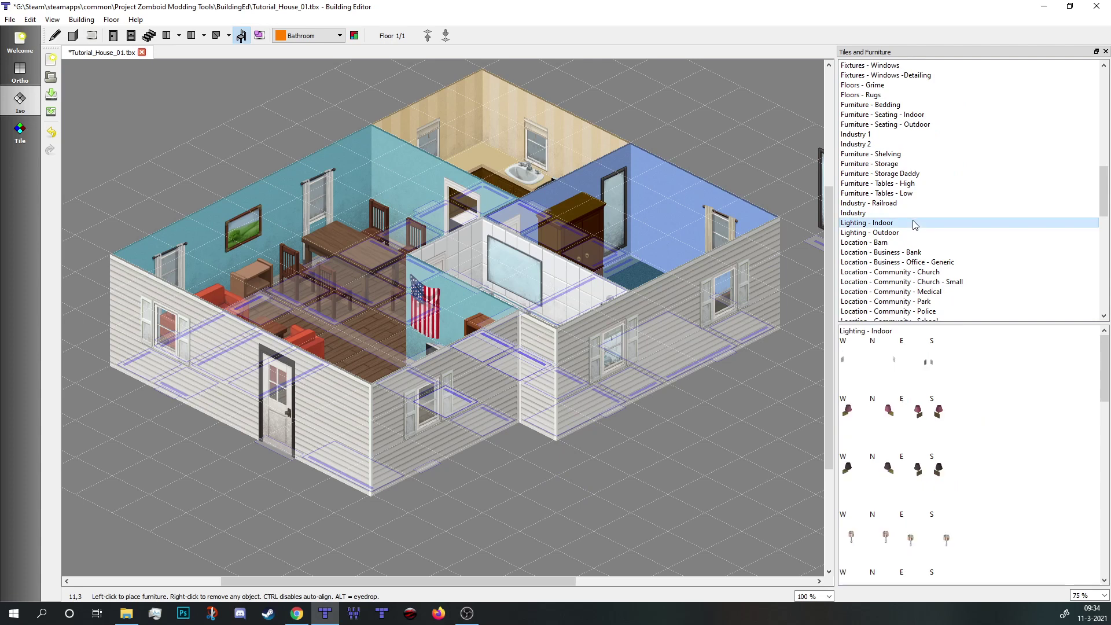
click(854, 364)
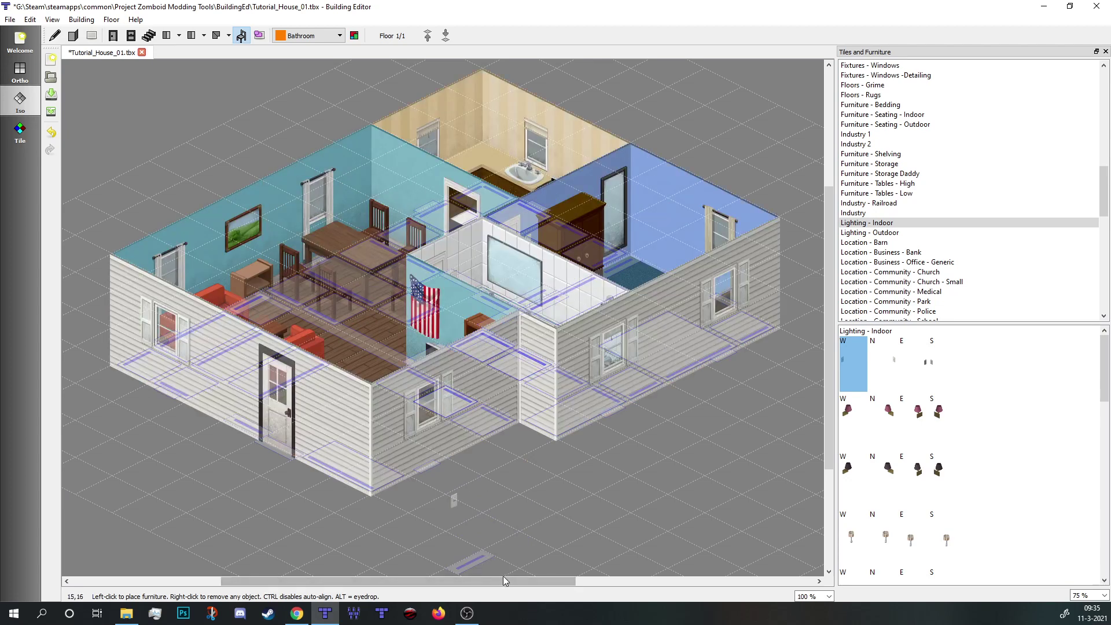
scroll(1014, 476, down, 5)
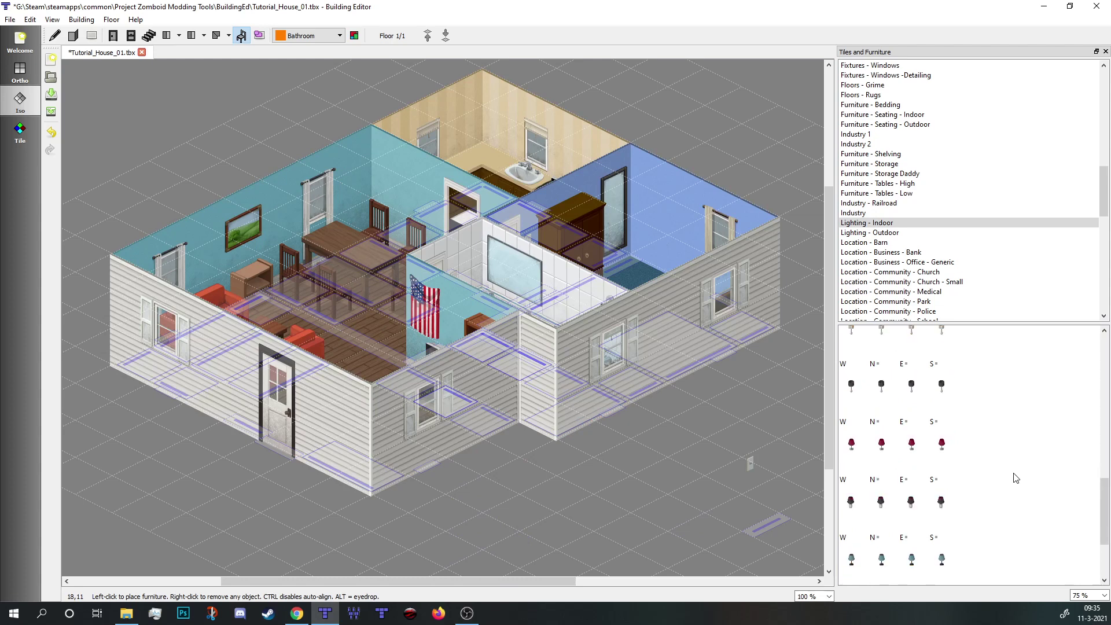
Mount the black N-facing wall lamp from Lighting - Outdoor on the exterior wall beside the front door
click(925, 234)
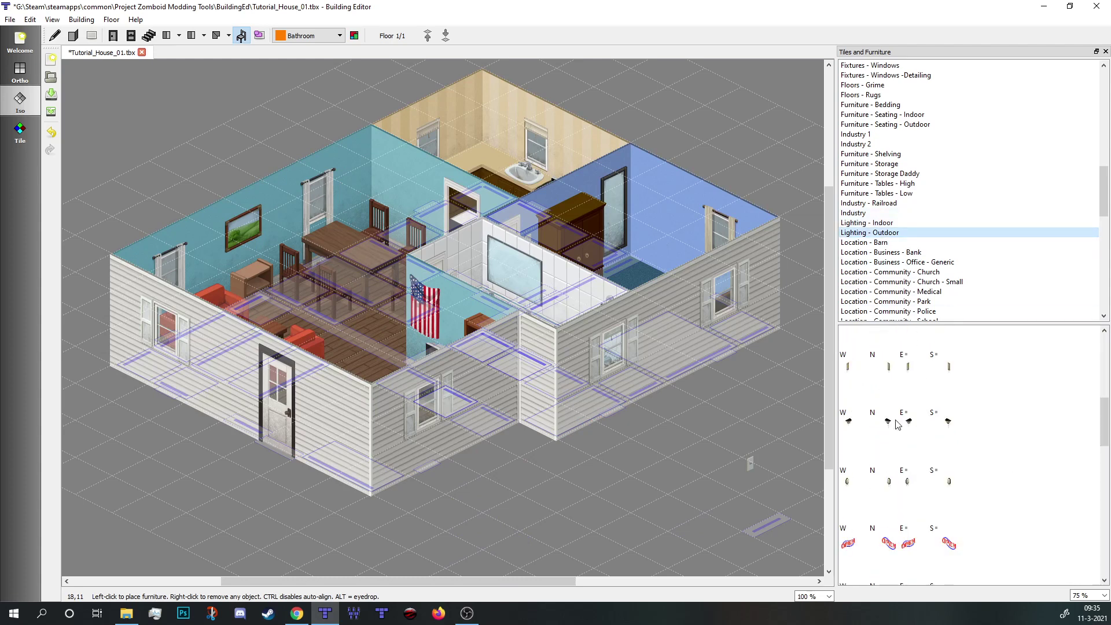
click(890, 431)
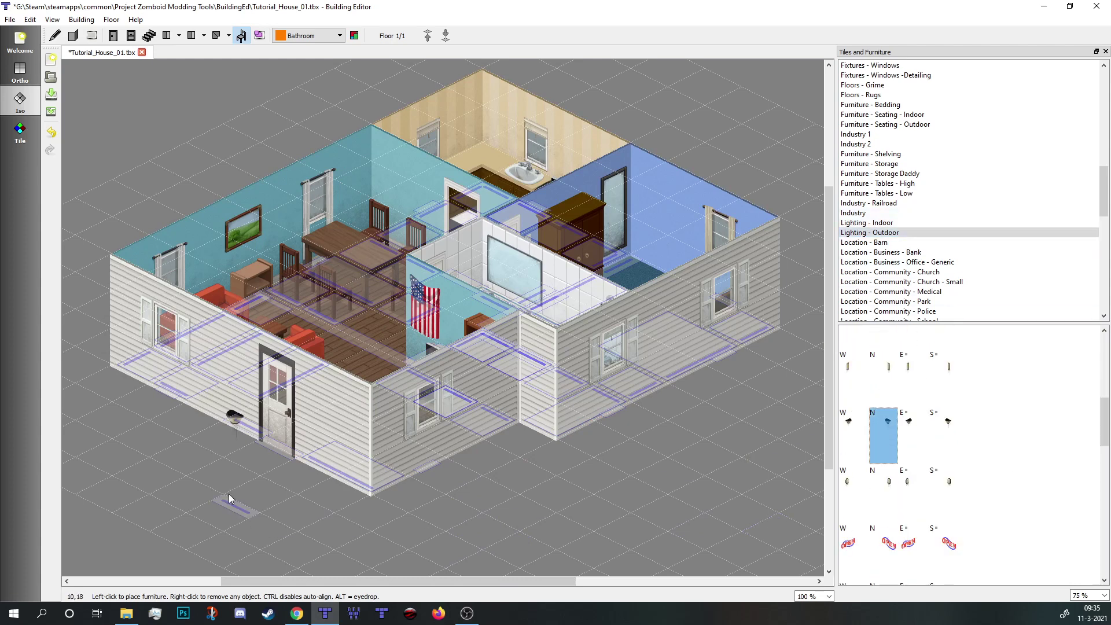
click(298, 478)
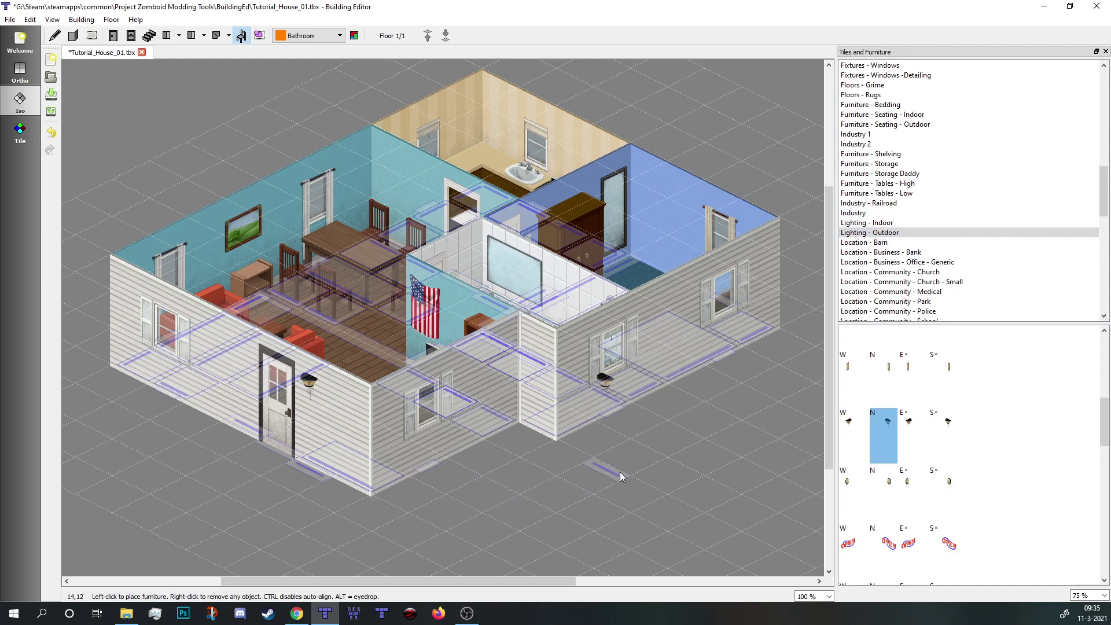
scroll(618, 509, up, 1)
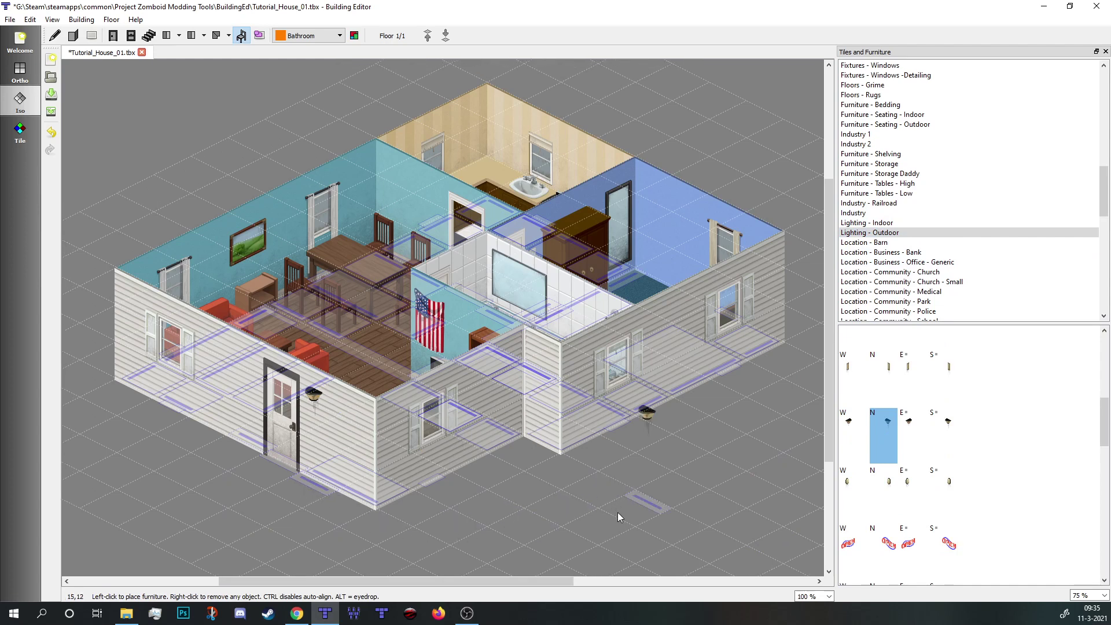
scroll(616, 512, down, 1)
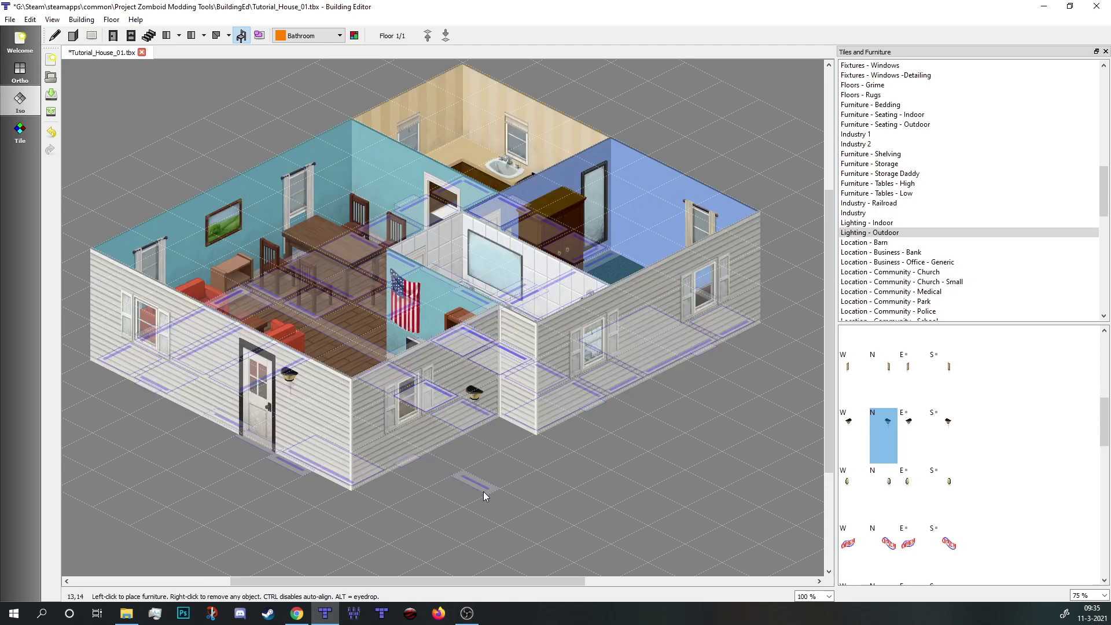
mouse_move(456, 532)
middle_down()
mouse_move(551, 515)
mouse_move(466, 547)
middle_up()
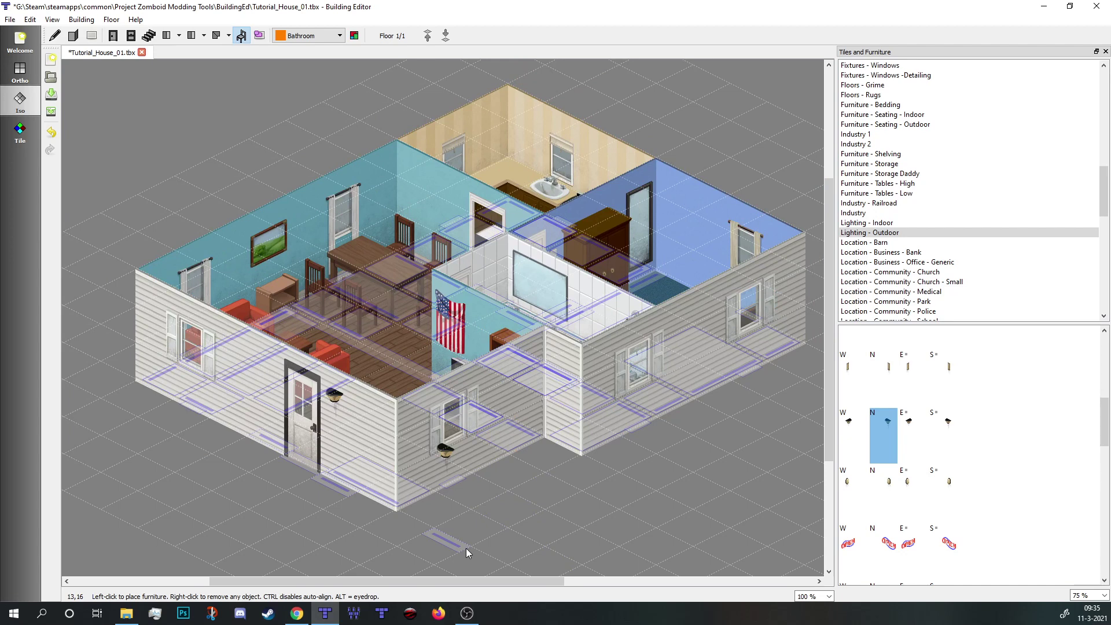